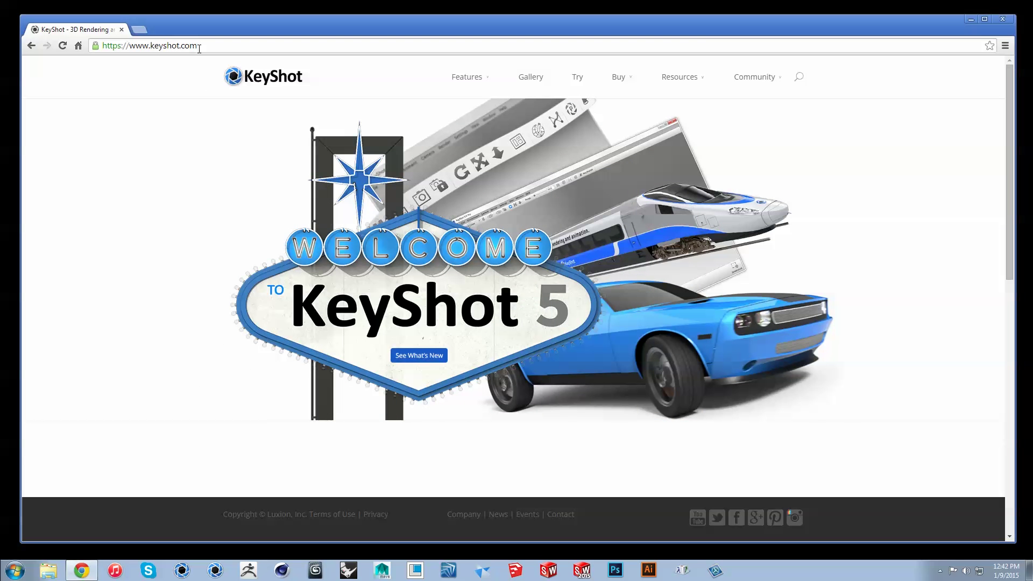
- Download the KeyShot 5 plugin for Rhino 5 from keyshot.com/plugins
{"action": "type", "text": "/plugins"}
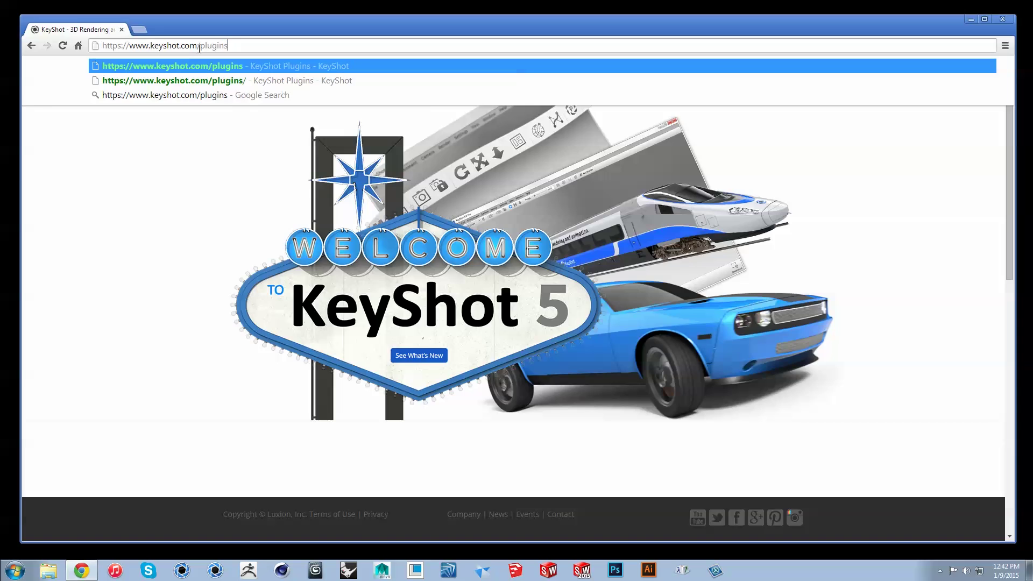
{"action": "key", "text": "Return"}
{"action": "scroll", "coordinate": [307, 215], "scroll_direction": "down", "scroll_amount": 10}
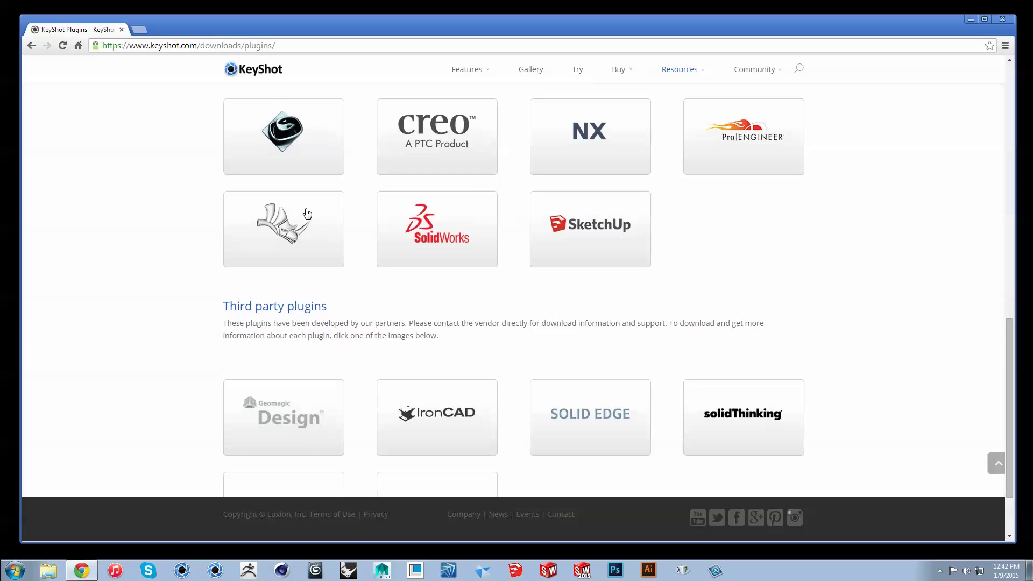
{"action": "left_click", "coordinate": [269, 226]}
{"action": "left_click", "coordinate": [404, 220]}
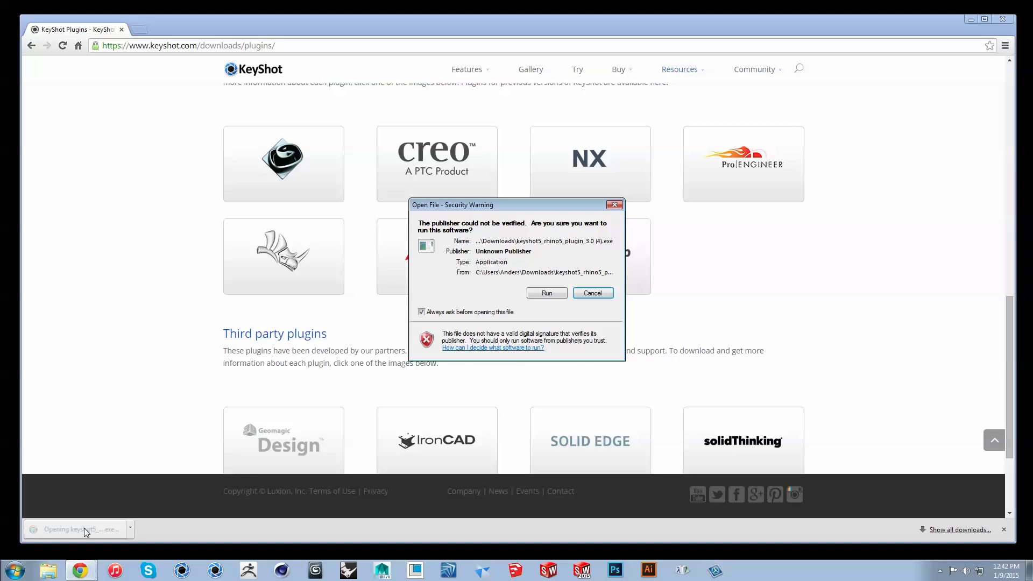
- Run the plugin installer, accept the license and install at the default location
{"action": "left_click", "coordinate": [557, 295]}
{"action": "left_click", "coordinate": [576, 371]}
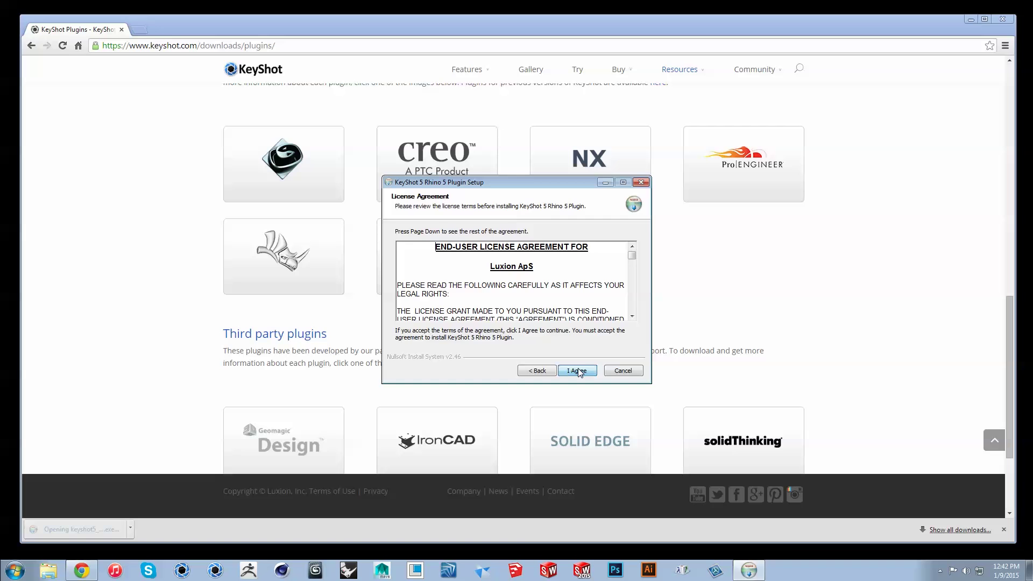
{"action": "left_click", "coordinate": [577, 370]}
{"action": "left_click", "coordinate": [577, 370]}
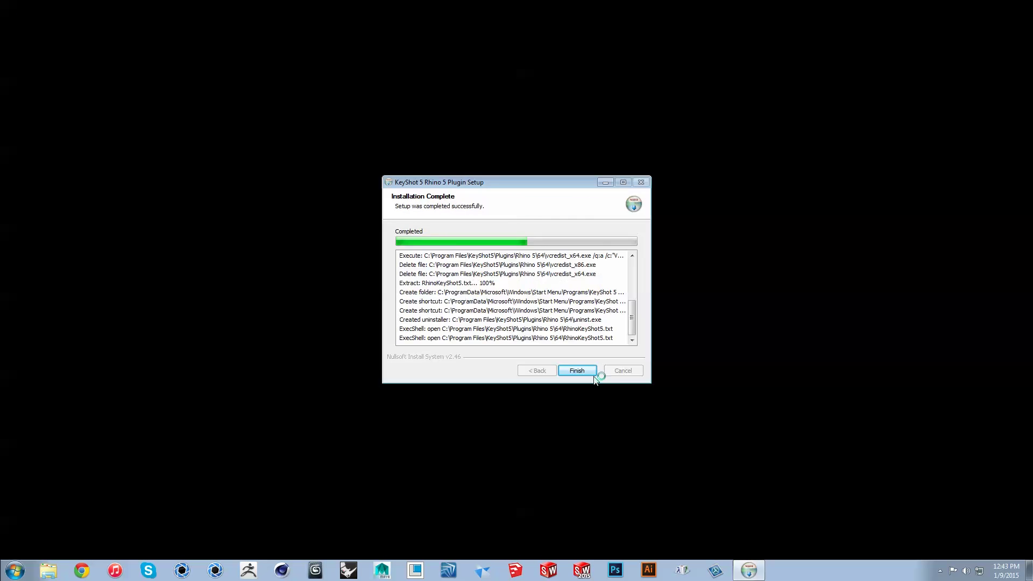
{"action": "left_click", "coordinate": [580, 371]}
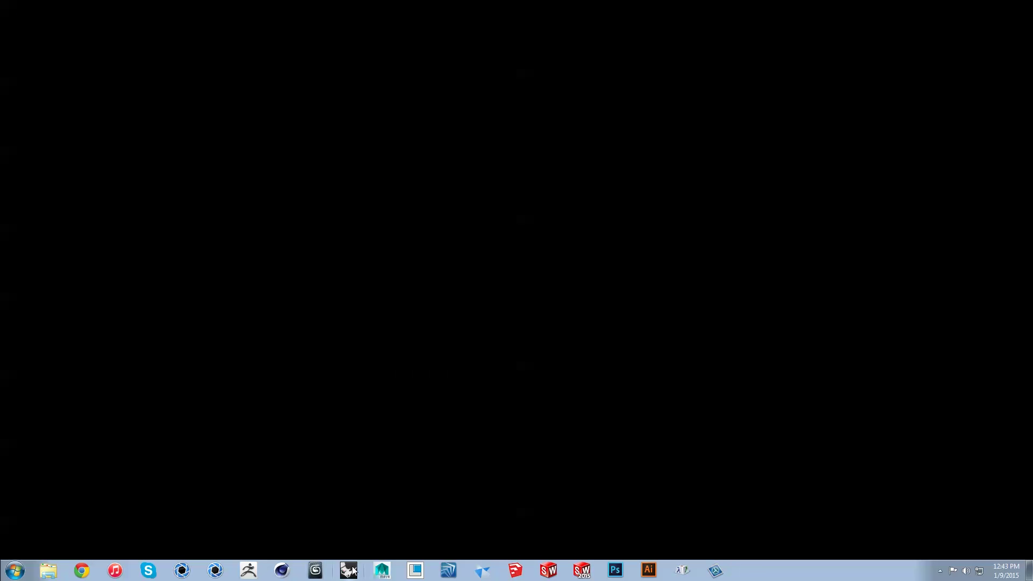
- Launch Rhino 5 and open KeyShot_Multitool.3dm from the recent files
{"action": "left_click", "coordinate": [348, 569]}
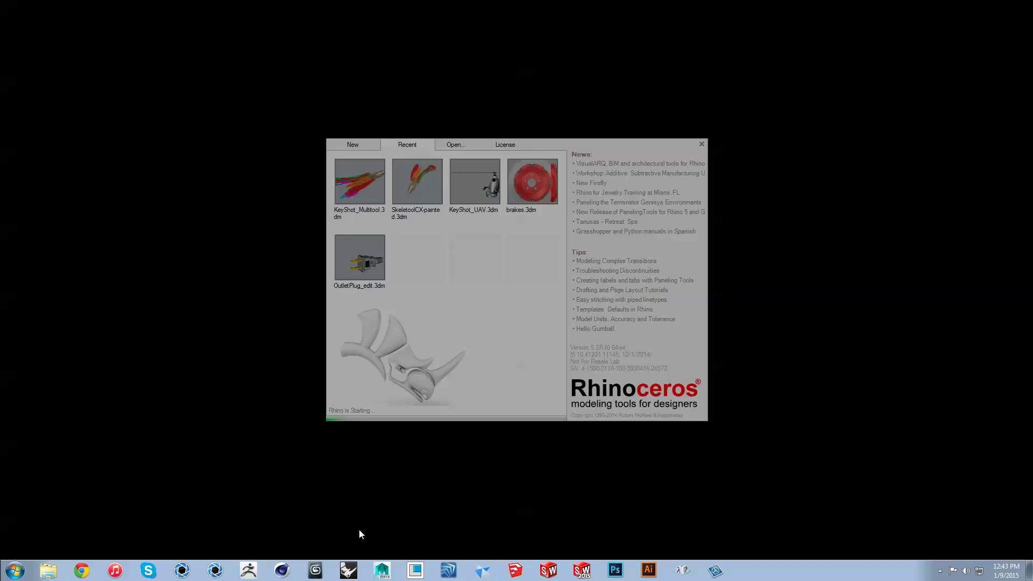
{"action": "left_click", "coordinate": [359, 183]}
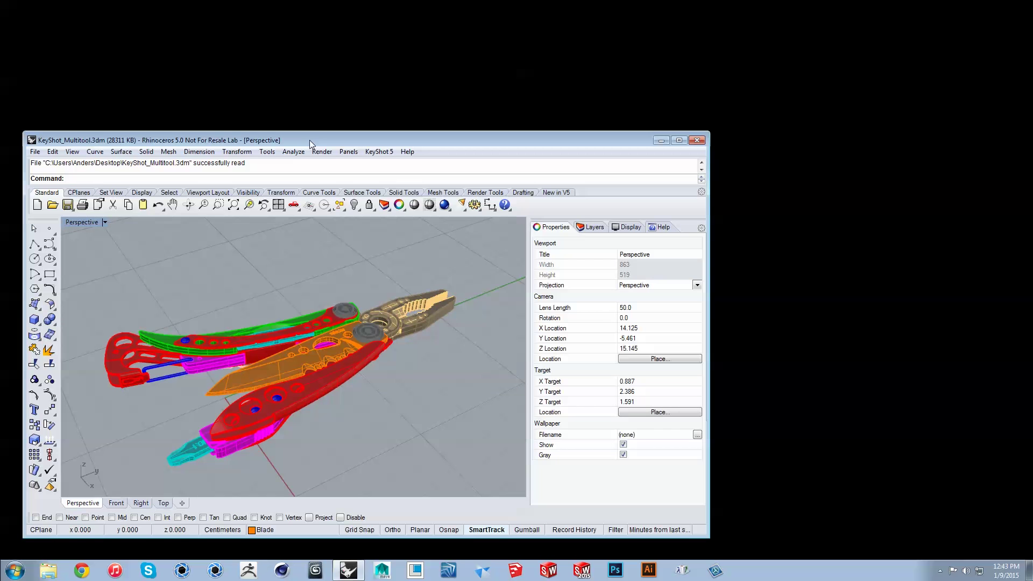
{"action": "left_click_drag", "start_coordinate": [319, 138], "coordinate": [313, 138]}
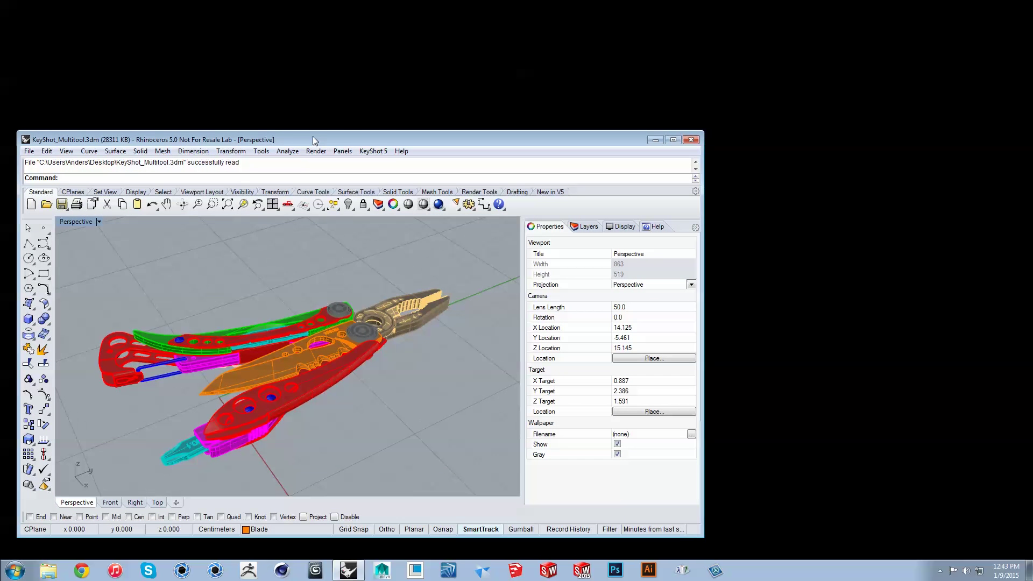
{"action": "left_click", "coordinate": [384, 152]}
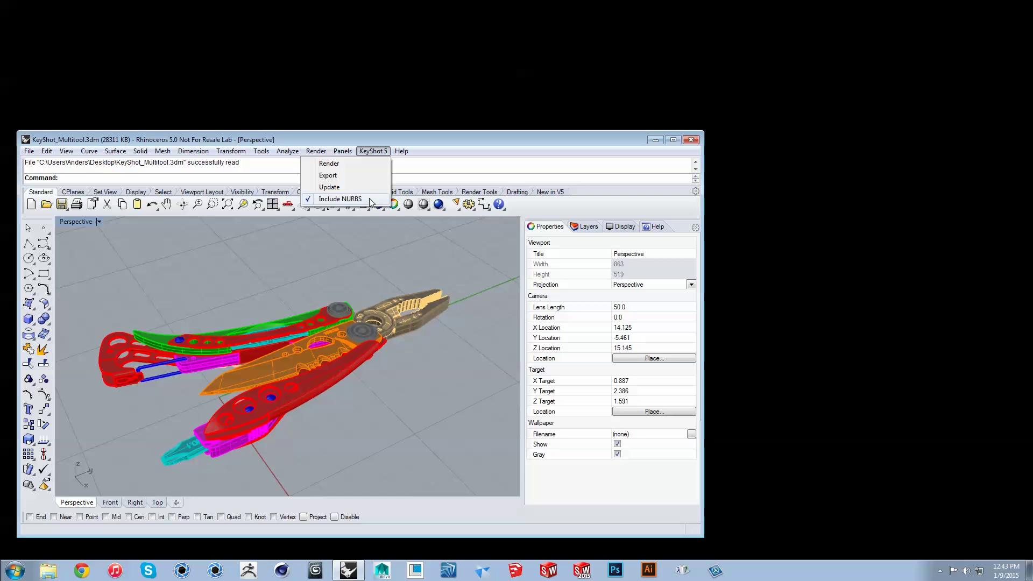
- Render the multitool in KeyShot 5, then zoom and orbit to an angled top view
{"action": "left_click", "coordinate": [356, 164]}
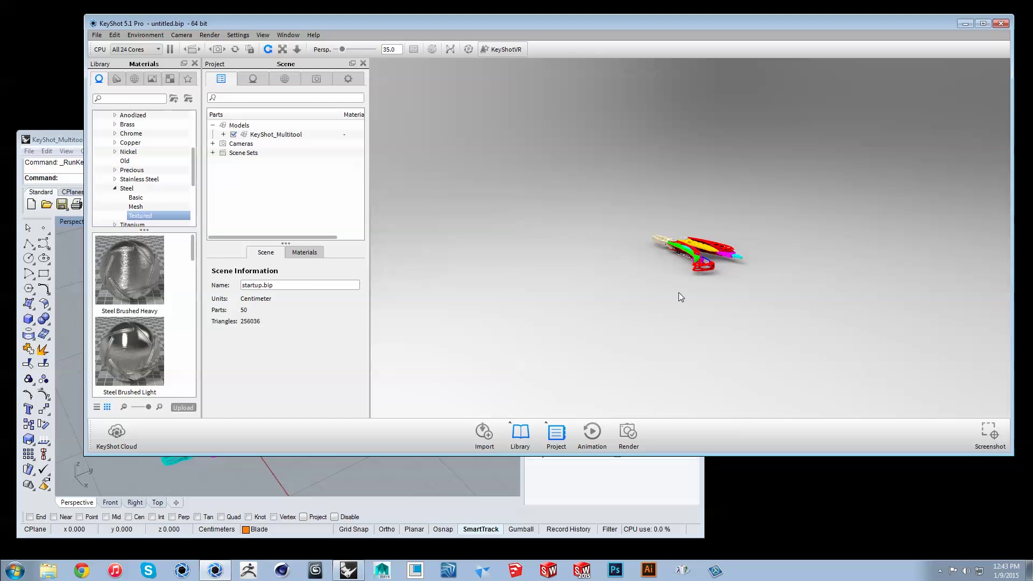
{"action": "scroll", "coordinate": [700, 308], "scroll_direction": "up", "scroll_amount": 5}
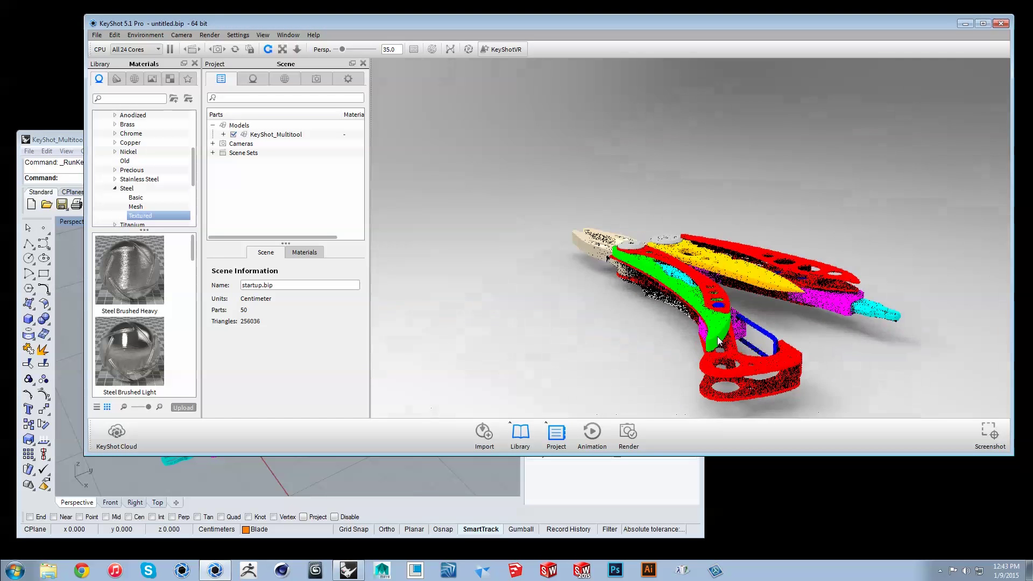
{"action": "left_click_drag", "start_coordinate": [725, 306], "coordinate": [693, 285]}
{"action": "left_click", "coordinate": [114, 35]}
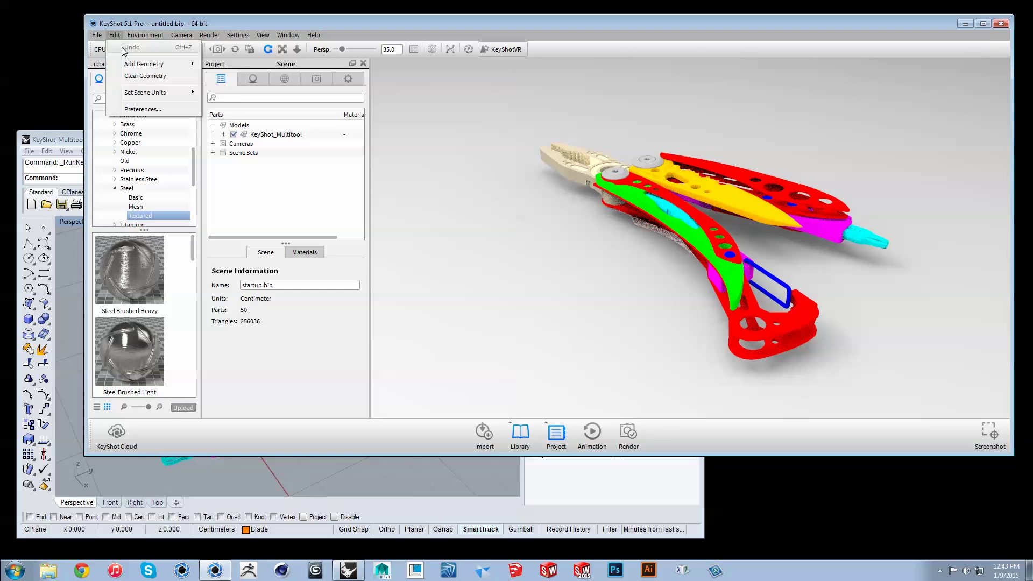
{"action": "mouse_move", "coordinate": [127, 94]}
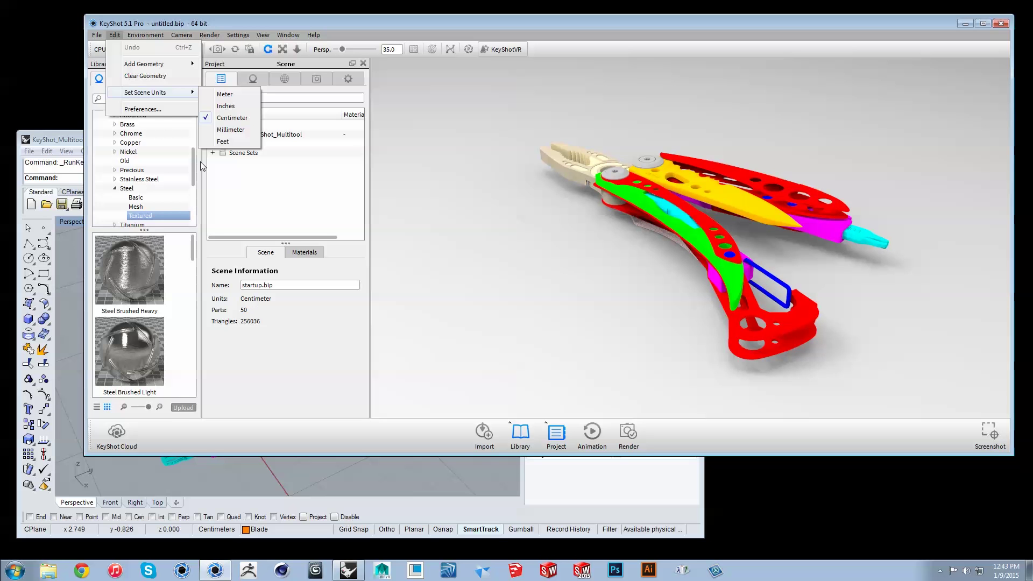
- Confirm in Advanced Preferences that Live Linking is enabled on ports 3141–3151, without changing anything
{"action": "left_click", "coordinate": [138, 108]}
{"action": "left_click", "coordinate": [287, 142]}
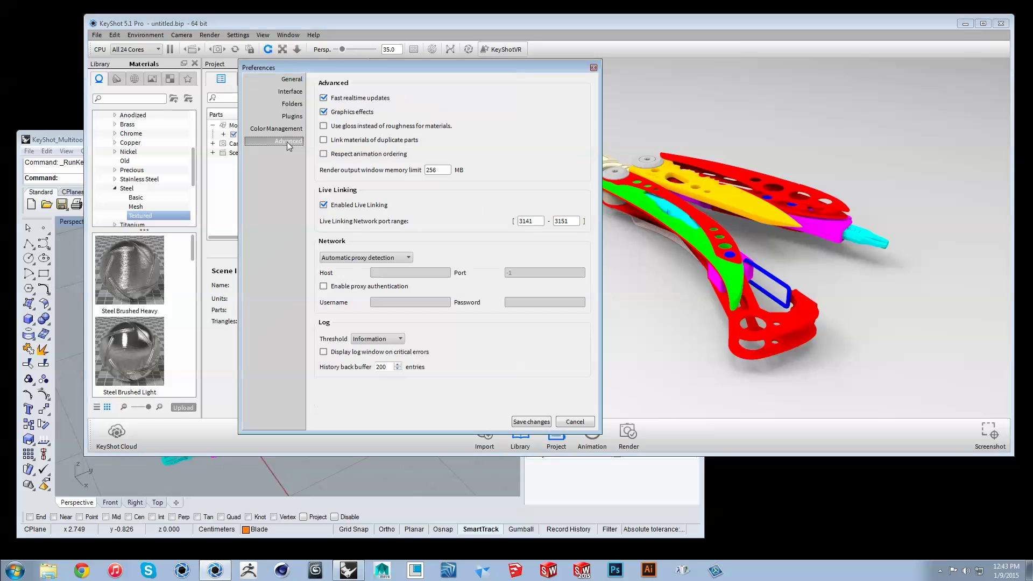
{"action": "left_click", "coordinate": [541, 223]}
{"action": "left_click", "coordinate": [575, 423]}
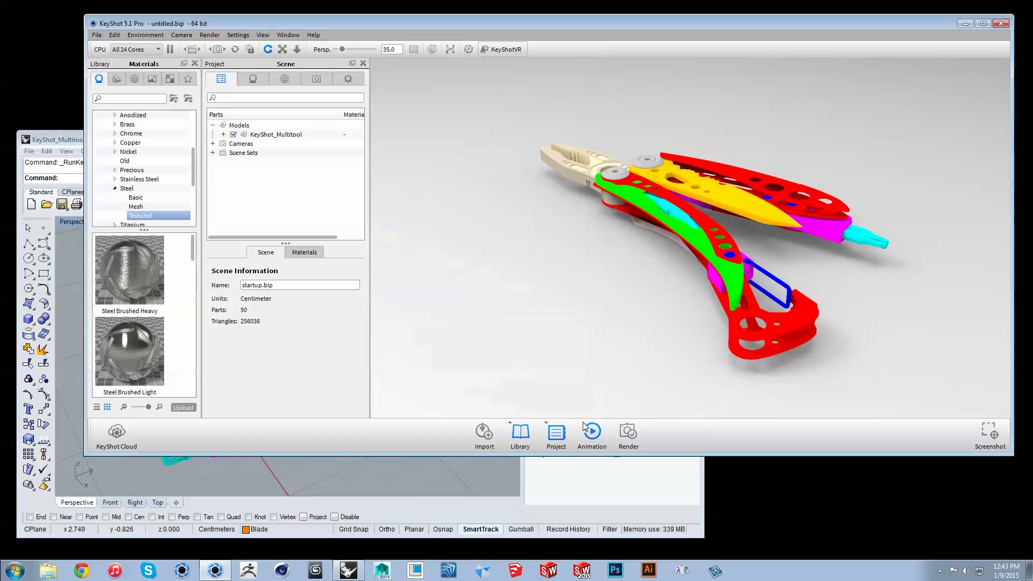
- Orbit and zoom the render view to a close-up of the Torx pivot screw
{"action": "left_click_drag", "start_coordinate": [511, 231], "coordinate": [712, 282]}
{"action": "scroll", "coordinate": [691, 242], "scroll_direction": "up", "scroll_amount": 5}
{"action": "scroll", "coordinate": [691, 242], "scroll_direction": "up", "scroll_amount": 8}
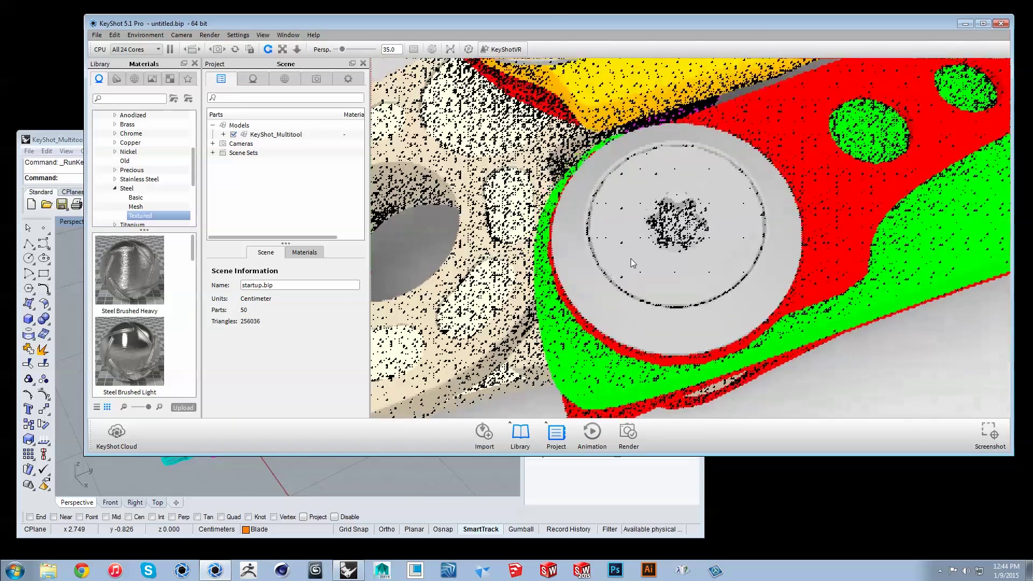
{"action": "left_click_drag", "start_coordinate": [601, 287], "coordinate": [874, 241]}
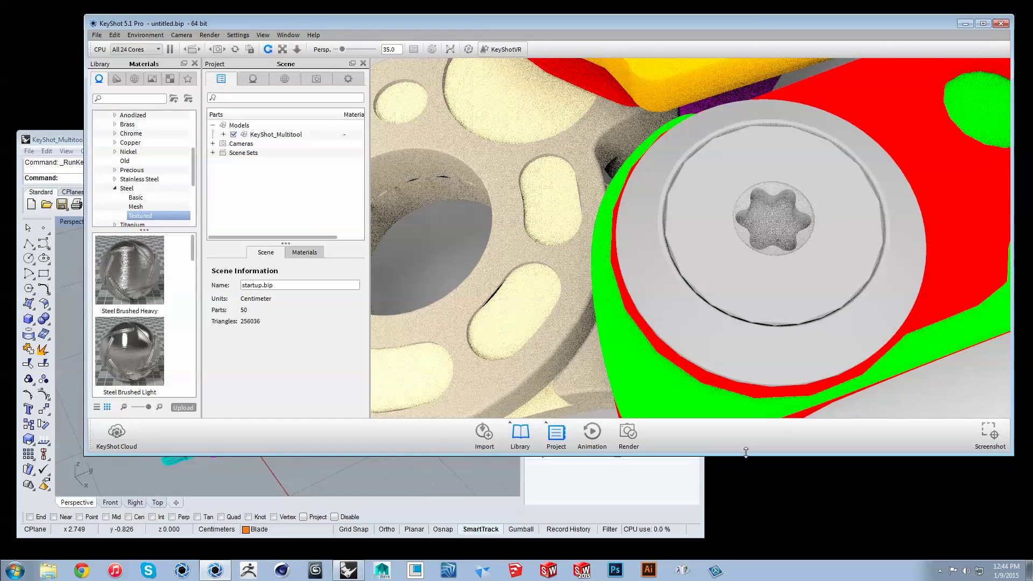
- Raise the Rhino render mesh density from 0.01 to 1.0
{"action": "left_click", "coordinate": [690, 492]}
{"action": "left_click", "coordinate": [163, 151]}
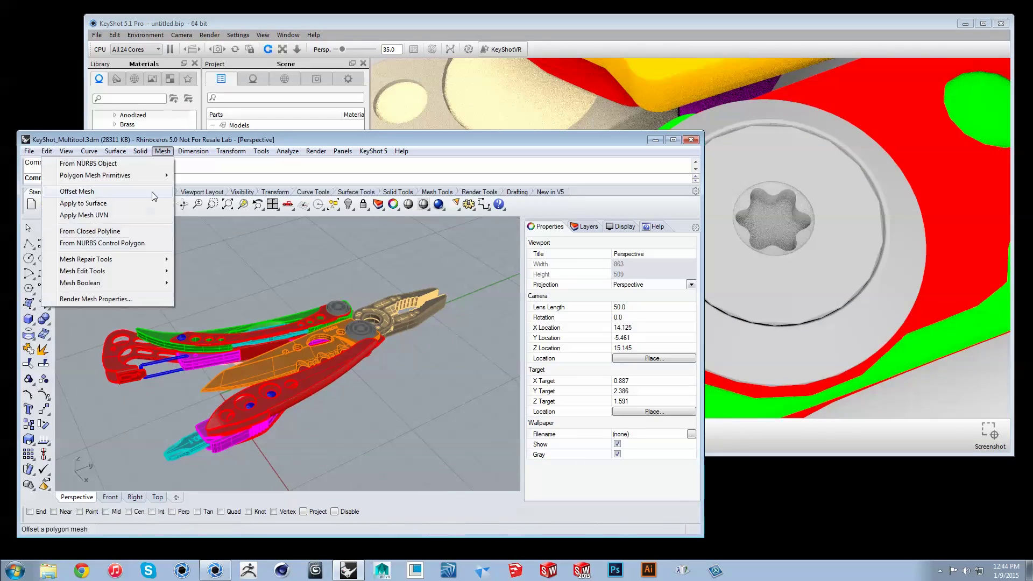
{"action": "left_click", "coordinate": [112, 298]}
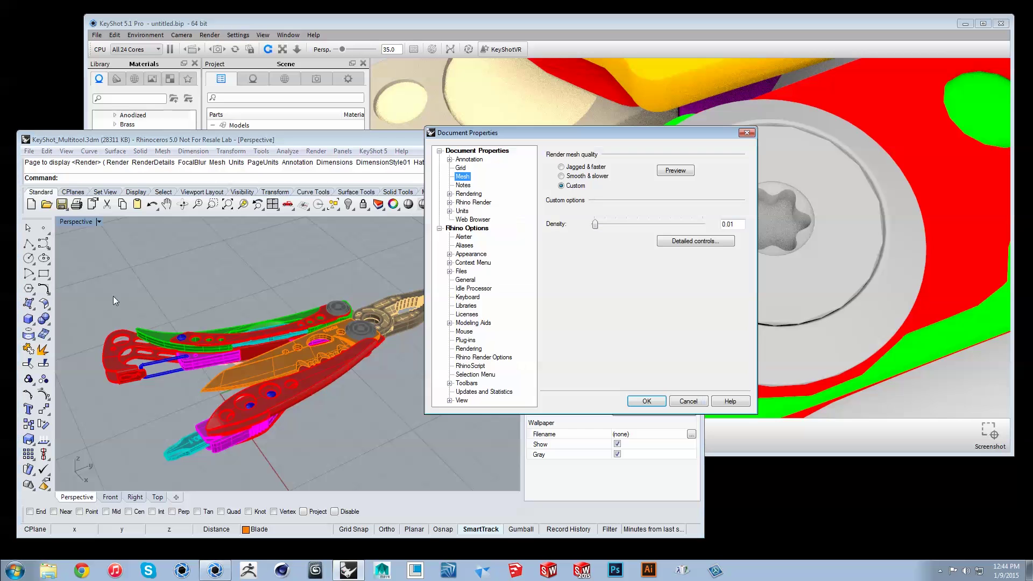
{"action": "left_click", "coordinate": [596, 224]}
{"action": "left_click_drag", "start_coordinate": [595, 225], "coordinate": [702, 225]}
{"action": "left_click", "coordinate": [646, 401]}
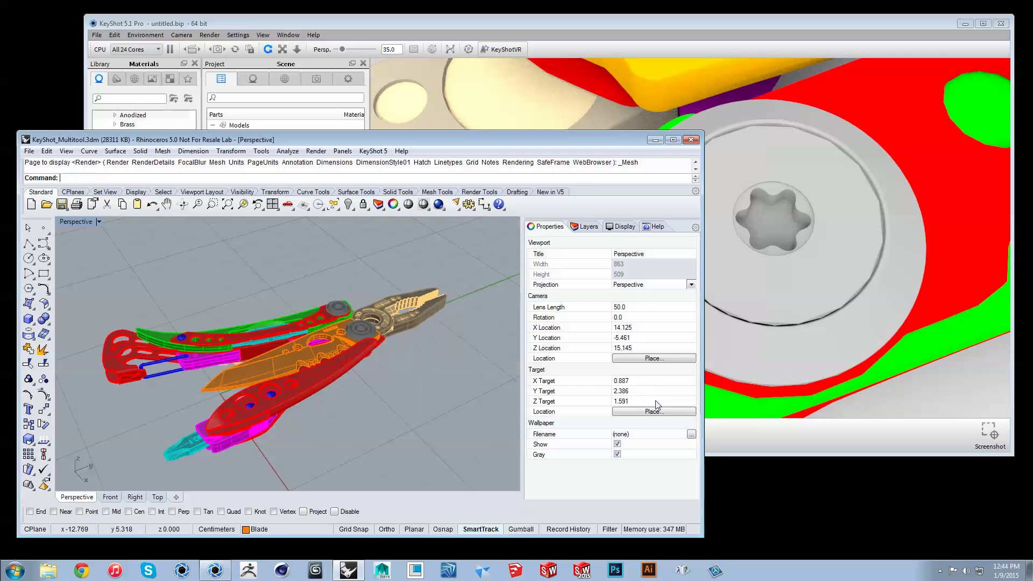
- Window-select all multitool parts and push them to KeyShot with KeyShot 5 > Update
{"action": "left_click_drag", "start_coordinate": [89, 249], "coordinate": [464, 476]}
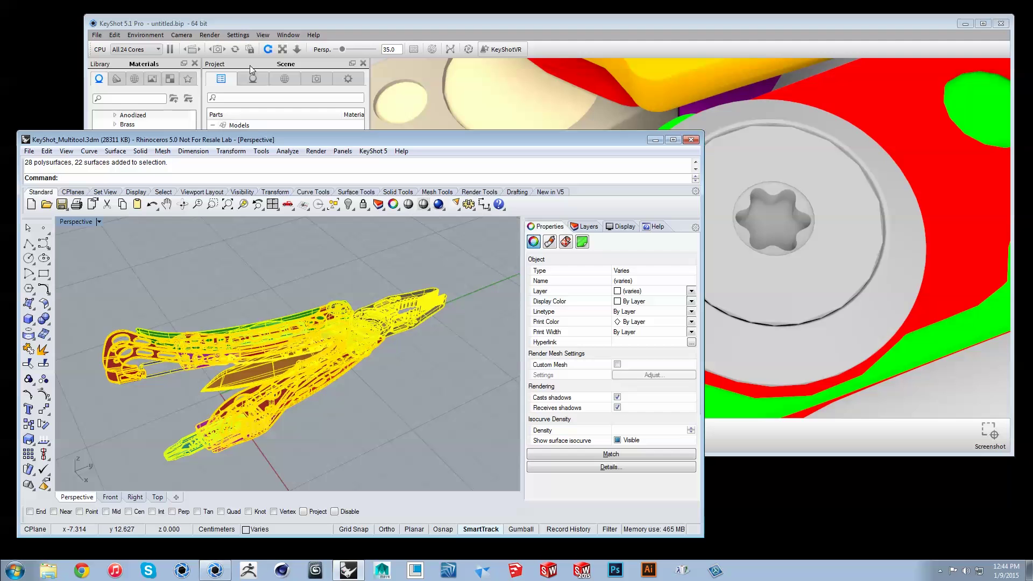
{"action": "left_click", "coordinate": [248, 51]}
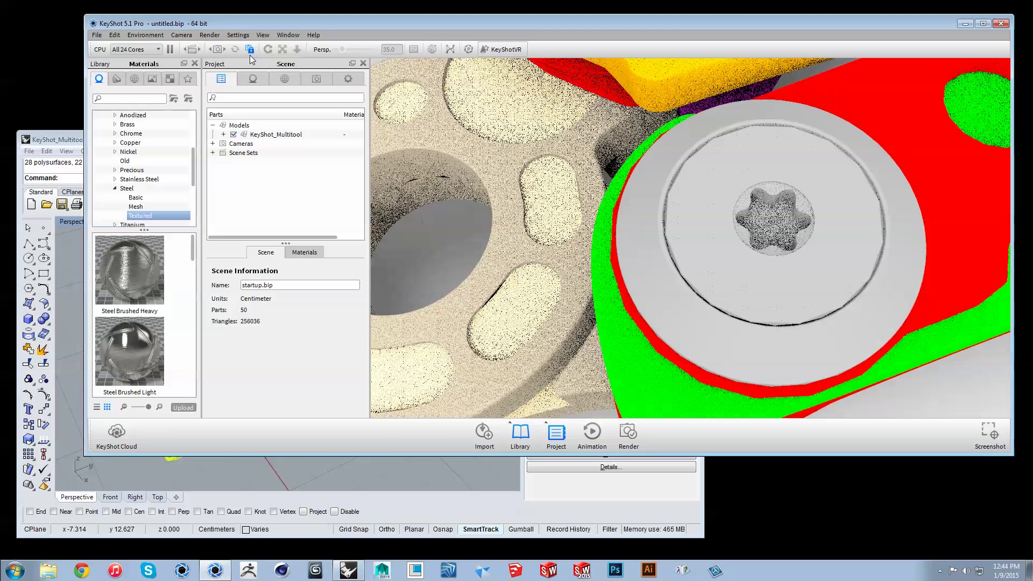
{"action": "left_click", "coordinate": [73, 139]}
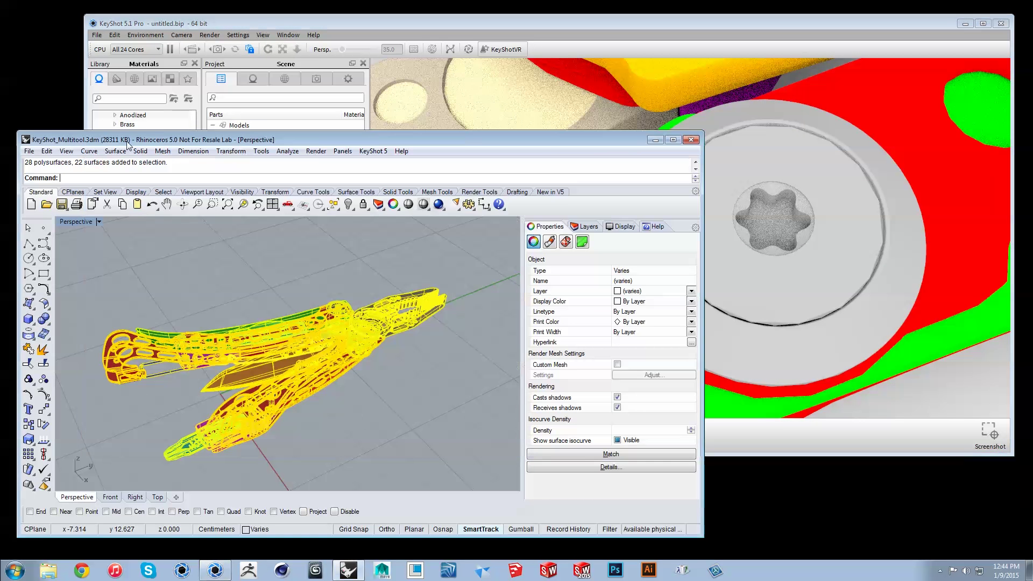
{"action": "left_click", "coordinate": [373, 151]}
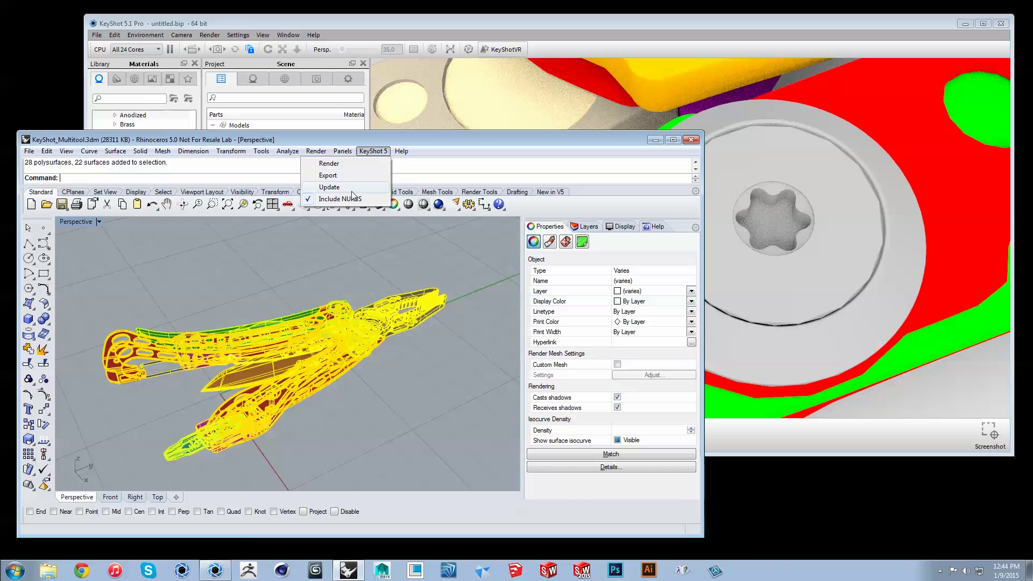
{"action": "left_click", "coordinate": [329, 188]}
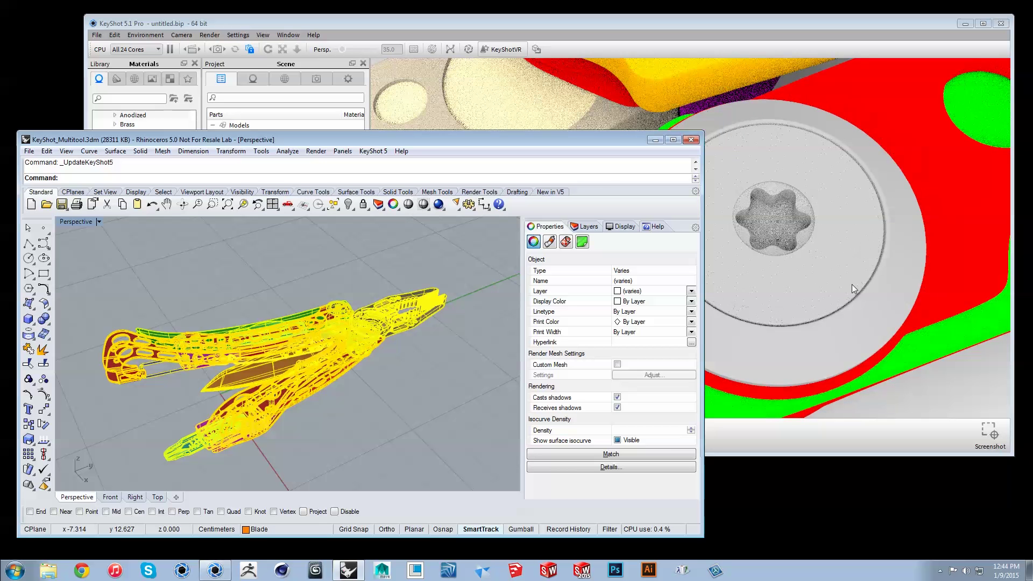
- Set the render mesh density back to .01
{"action": "left_click", "coordinate": [163, 151]}
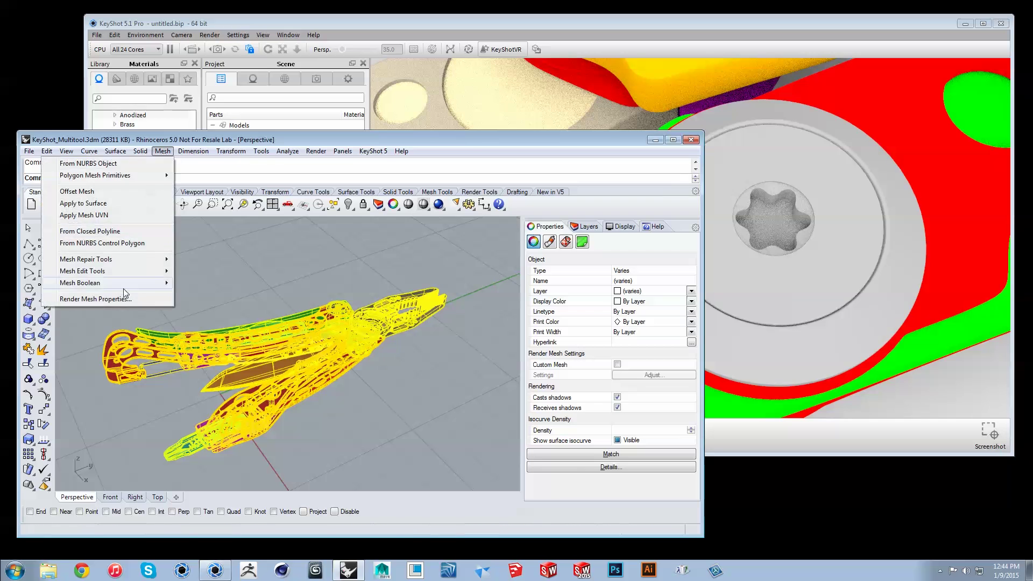
{"action": "left_click", "coordinate": [121, 299]}
{"action": "double_click", "coordinate": [728, 227]}
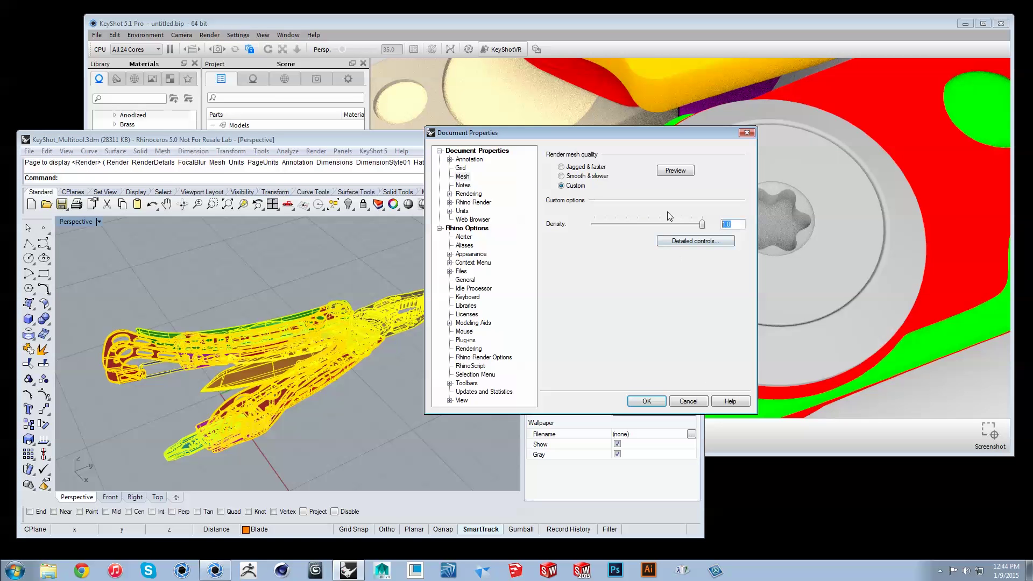
{"action": "type", "text": ".01"}
{"action": "left_click", "coordinate": [646, 401]}
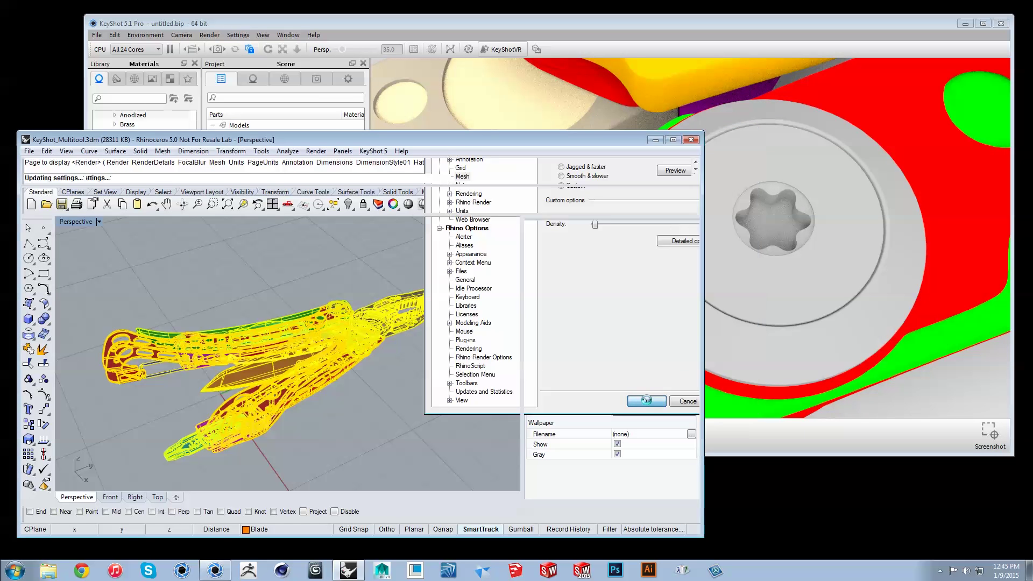
- Reselect all parts, run KeyShot 5 > Update, and restart KeyShot's real-time render
{"action": "left_click_drag", "start_coordinate": [112, 273], "coordinate": [479, 470]}
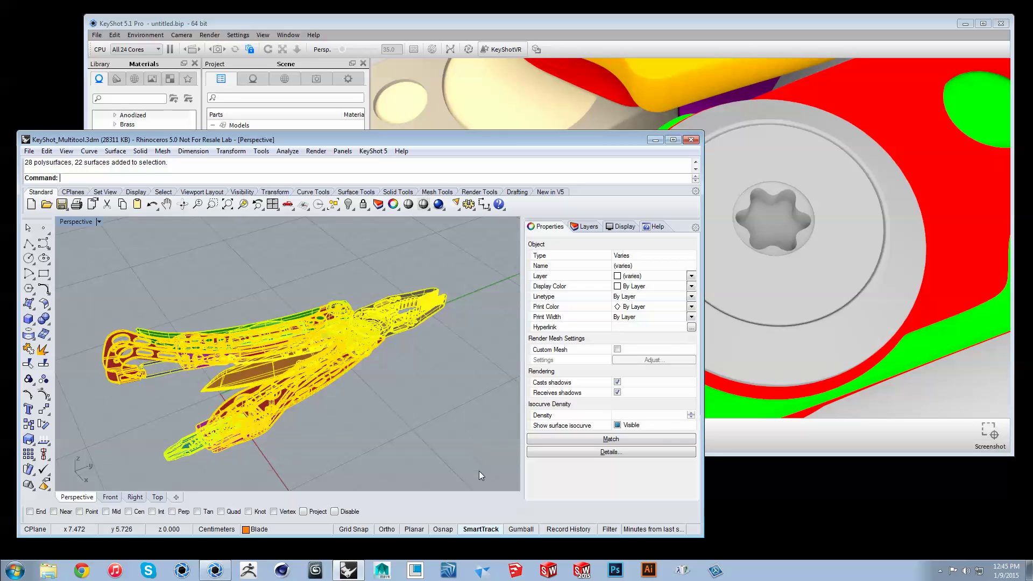
{"action": "left_click", "coordinate": [373, 151]}
{"action": "left_click", "coordinate": [355, 188]}
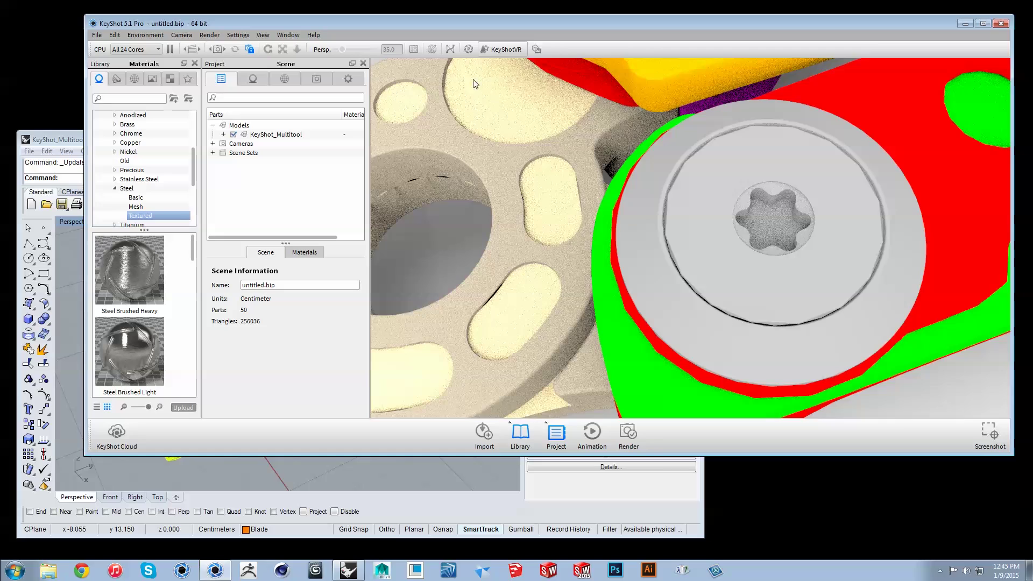
{"action": "left_click", "coordinate": [452, 48]}
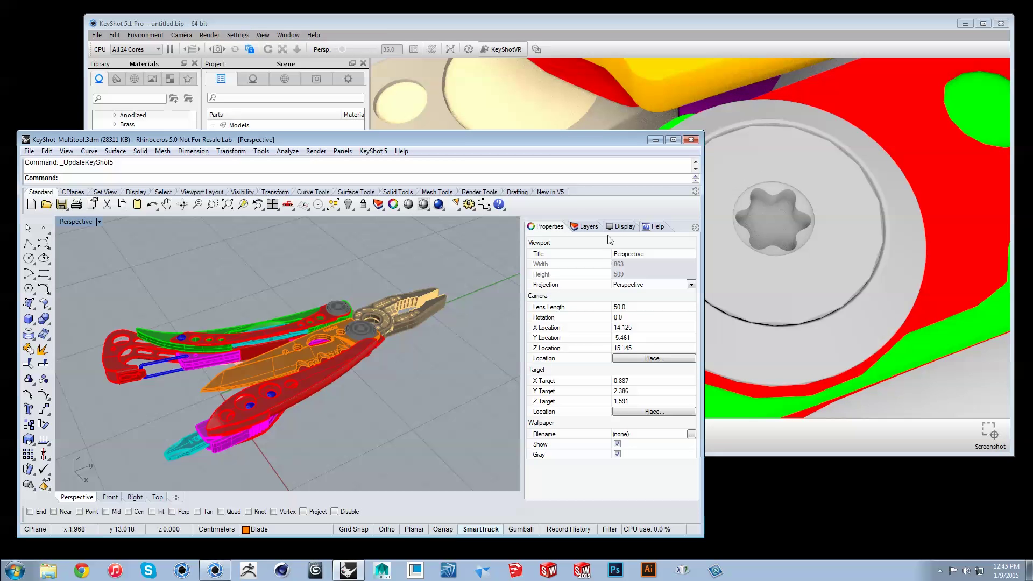
- Show the Layers list and select the three Handle-layer parts
{"action": "left_click", "coordinate": [592, 227]}
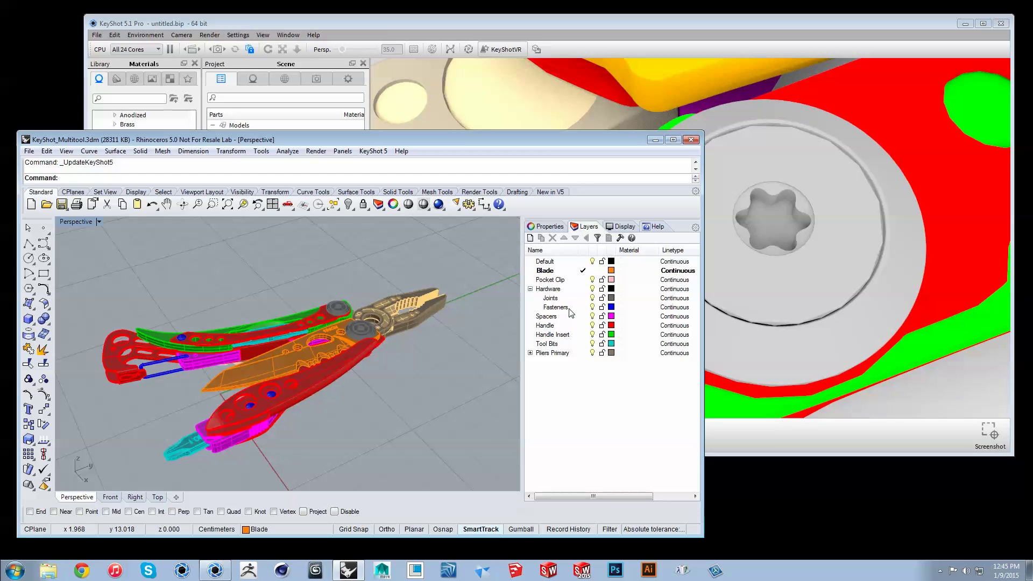
{"action": "left_click", "coordinate": [548, 326]}
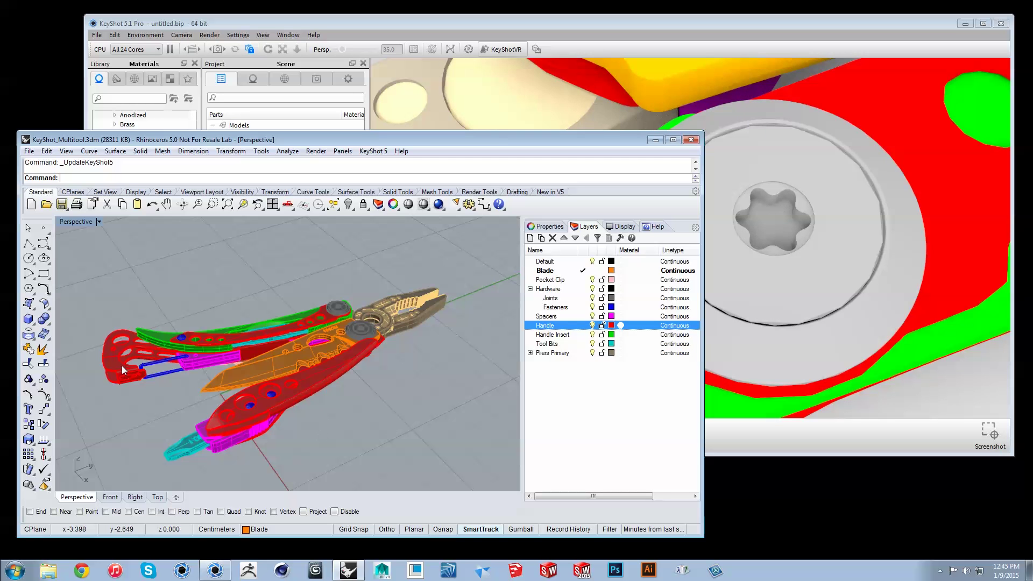
{"action": "left_click", "coordinate": [237, 339]}
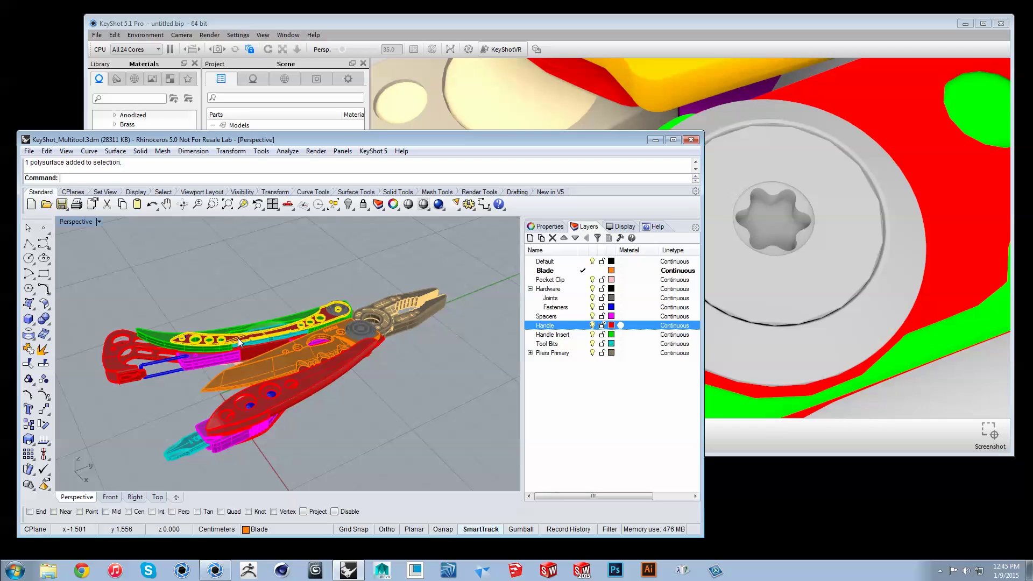
{"action": "left_click", "coordinate": [118, 367], "text": "shift"}
{"action": "left_click", "coordinate": [275, 398], "text": "shift"}
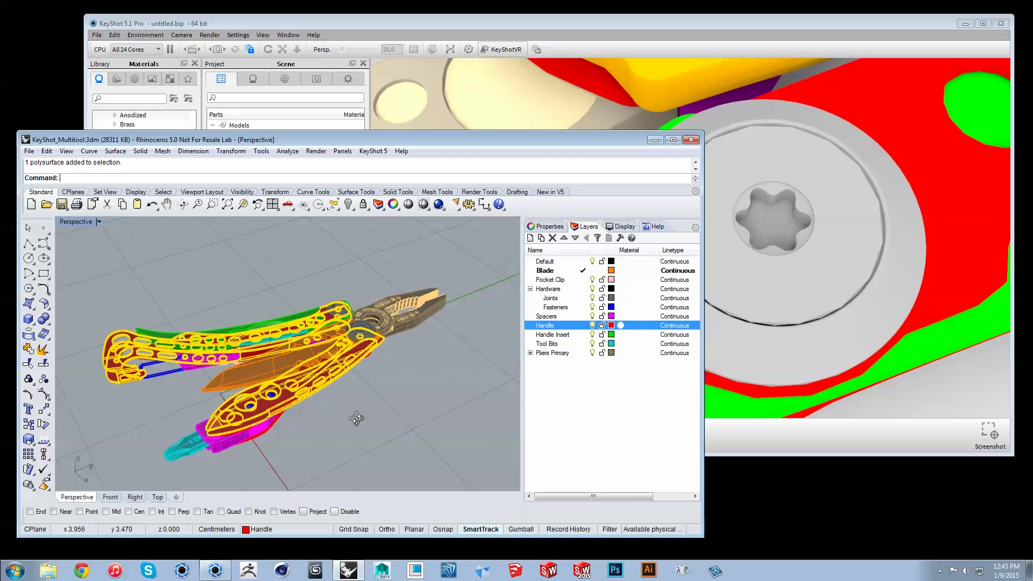
- Orbit the Perspective view to inspect the handles, deselect, and pick the Joints layer
{"action": "right_click_drag", "start_coordinate": [356, 418], "coordinate": [258, 372]}
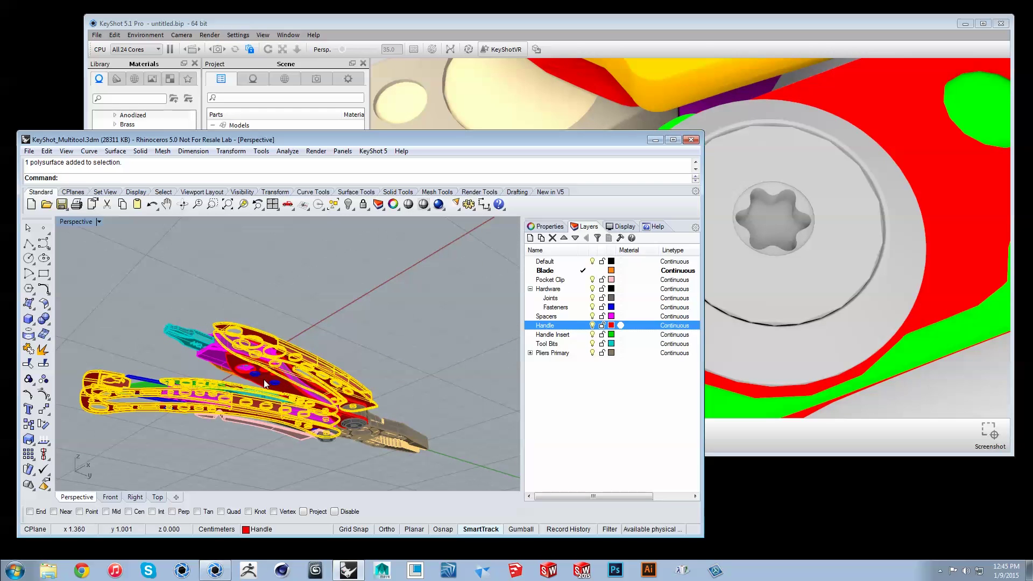
{"action": "right_click_drag", "start_coordinate": [389, 329], "coordinate": [381, 451]}
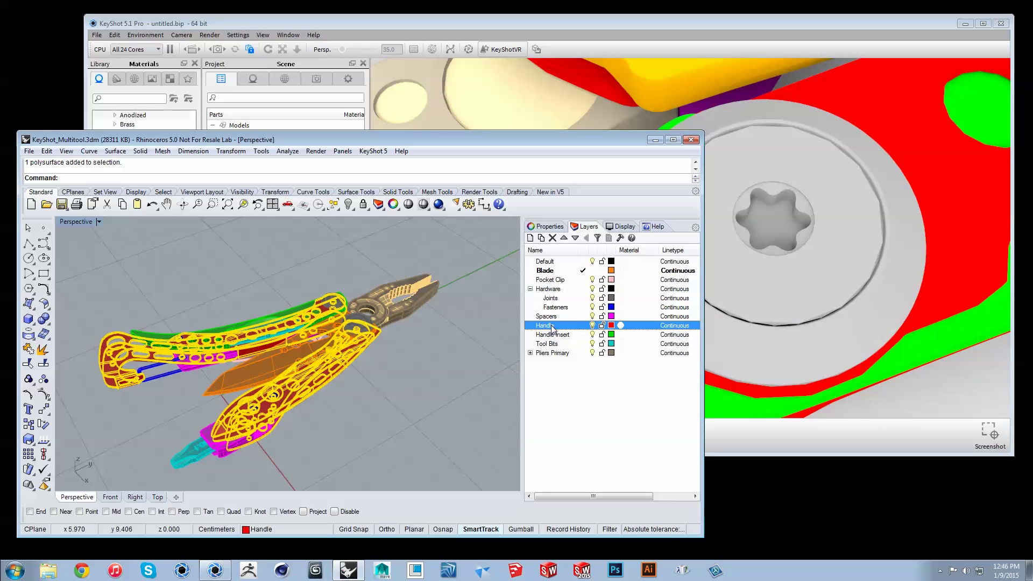
{"action": "left_click", "coordinate": [434, 348]}
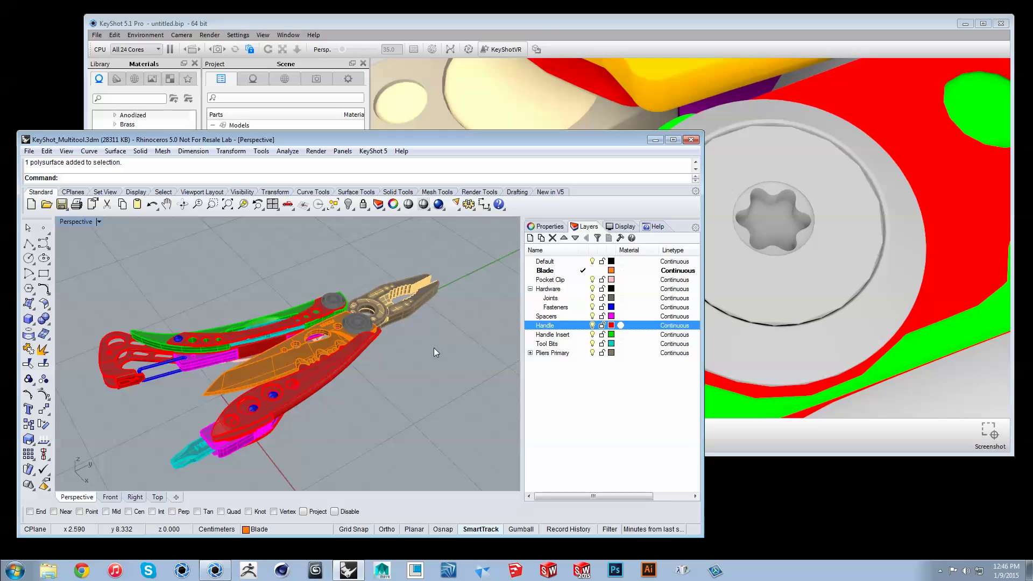
{"action": "left_click", "coordinate": [574, 299]}
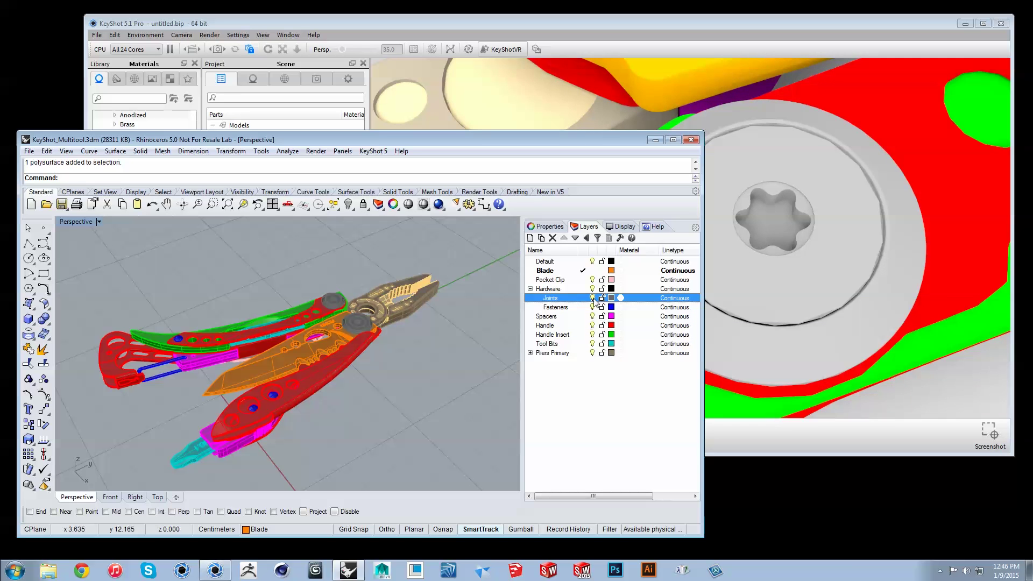
- Assign the Hardware material to the Joints, Fasteners and Pocket Clip layers
{"action": "left_click", "coordinate": [620, 297]}
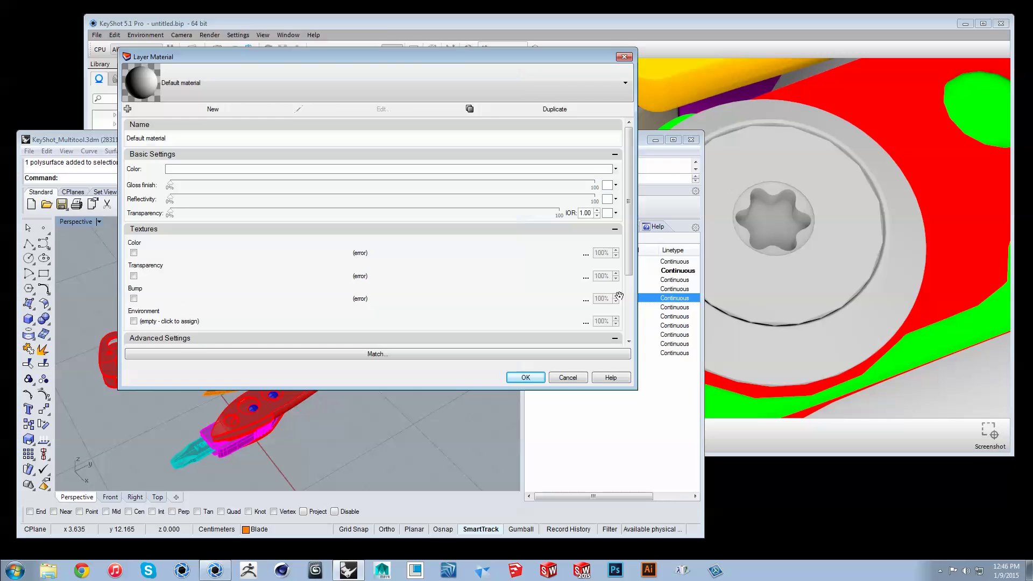
{"action": "left_click", "coordinate": [595, 91]}
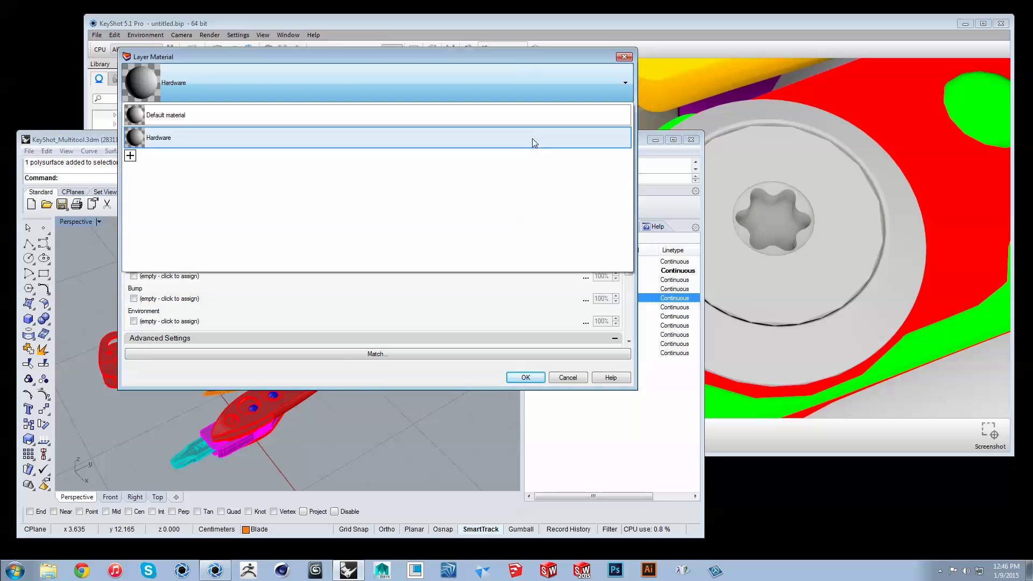
{"action": "left_click", "coordinate": [532, 139]}
{"action": "left_click", "coordinate": [525, 378]}
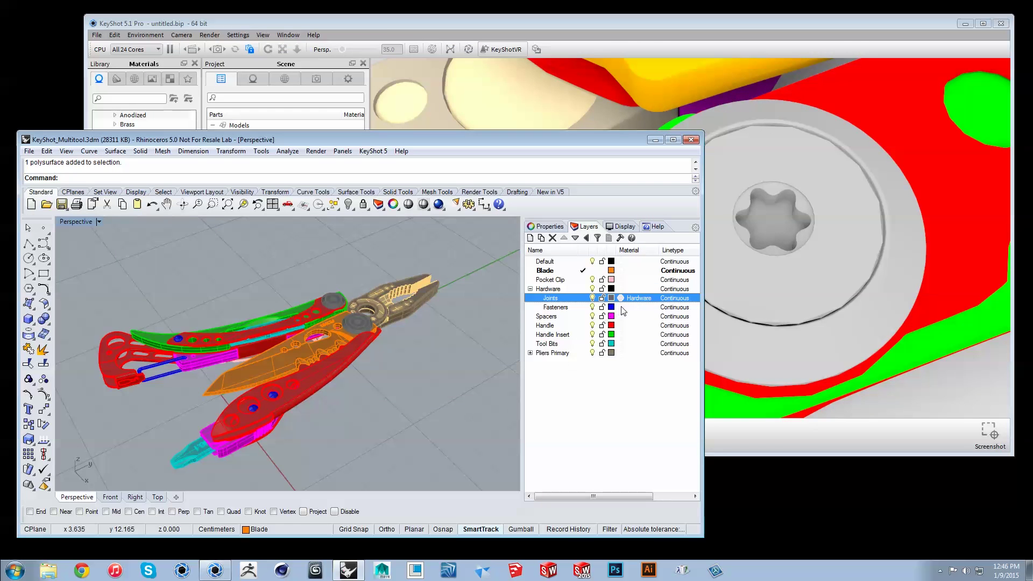
{"action": "left_click", "coordinate": [620, 307]}
{"action": "left_click", "coordinate": [579, 91]}
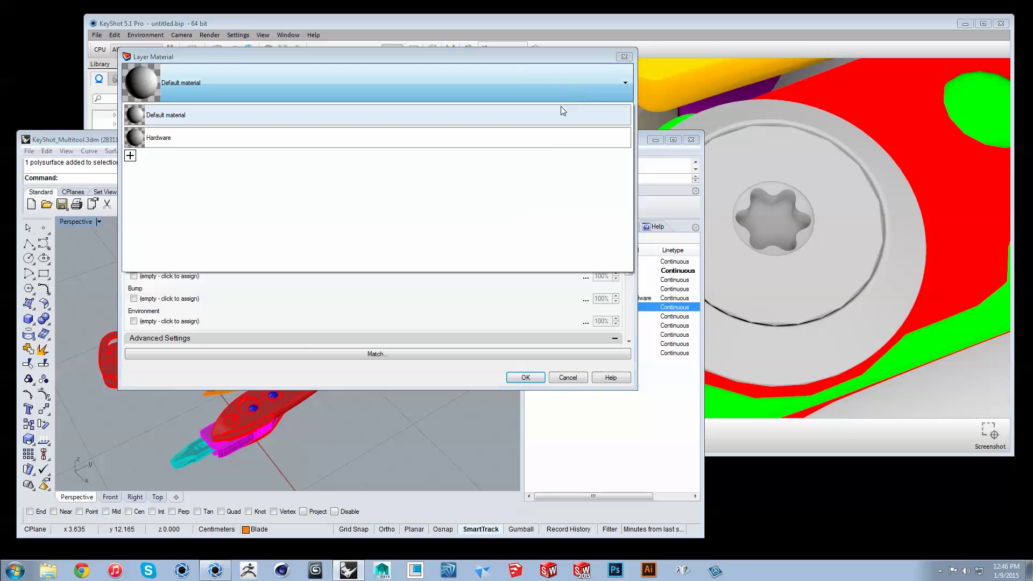
{"action": "left_click", "coordinate": [547, 141]}
{"action": "left_click", "coordinate": [535, 375]}
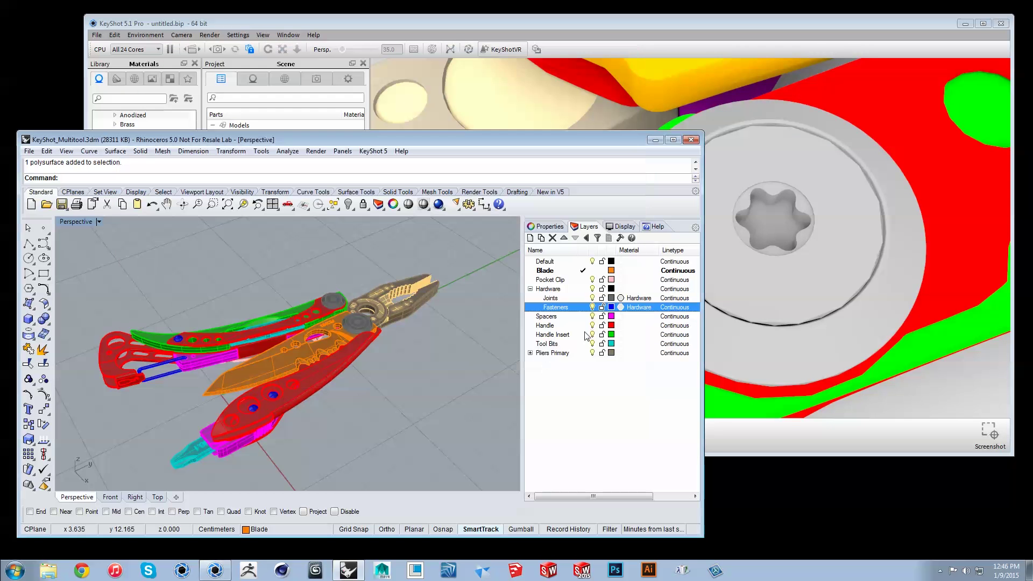
{"action": "left_click", "coordinate": [621, 280]}
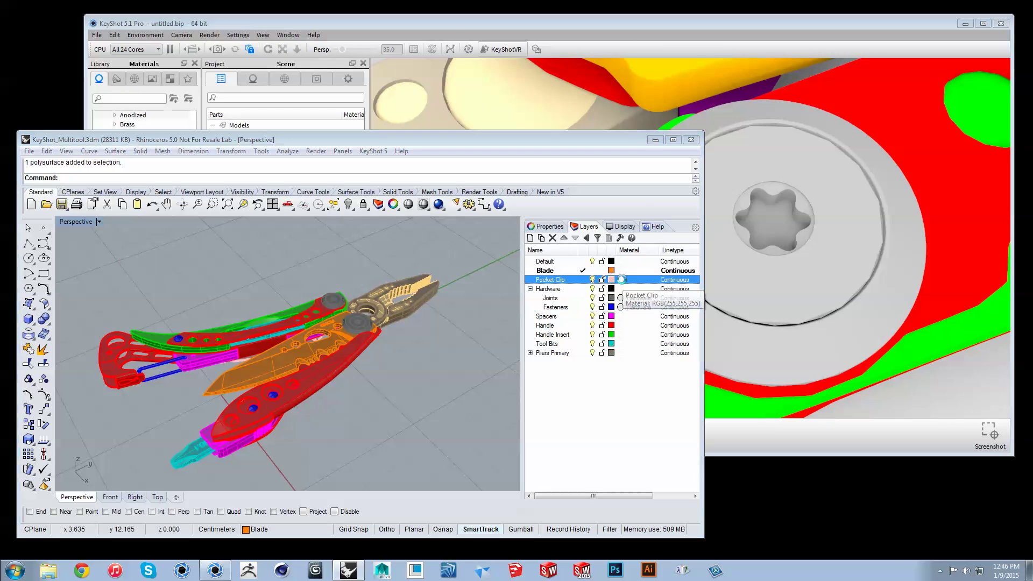
{"action": "left_click", "coordinate": [541, 89]}
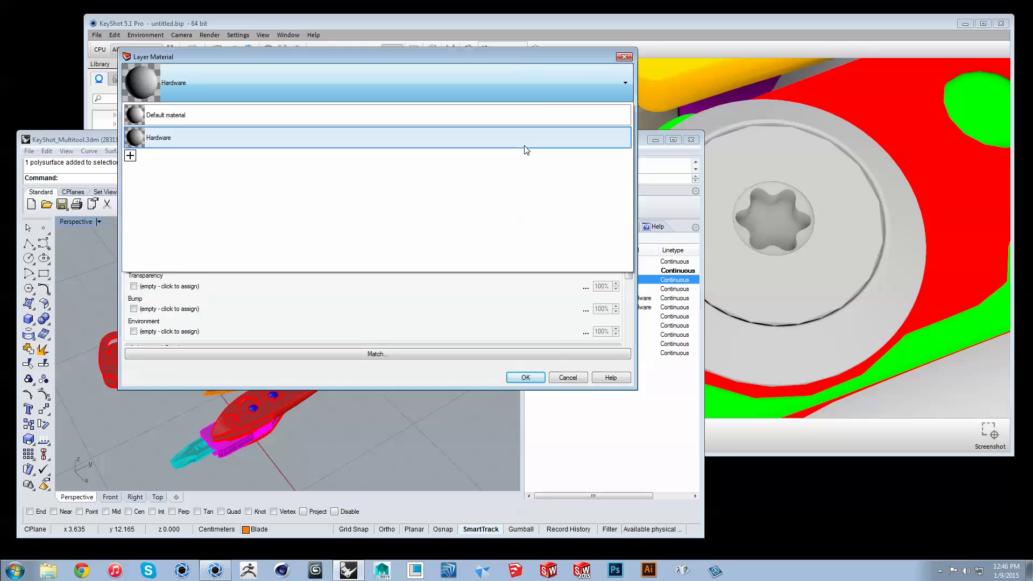
{"action": "left_click", "coordinate": [526, 141]}
{"action": "left_click", "coordinate": [526, 377]}
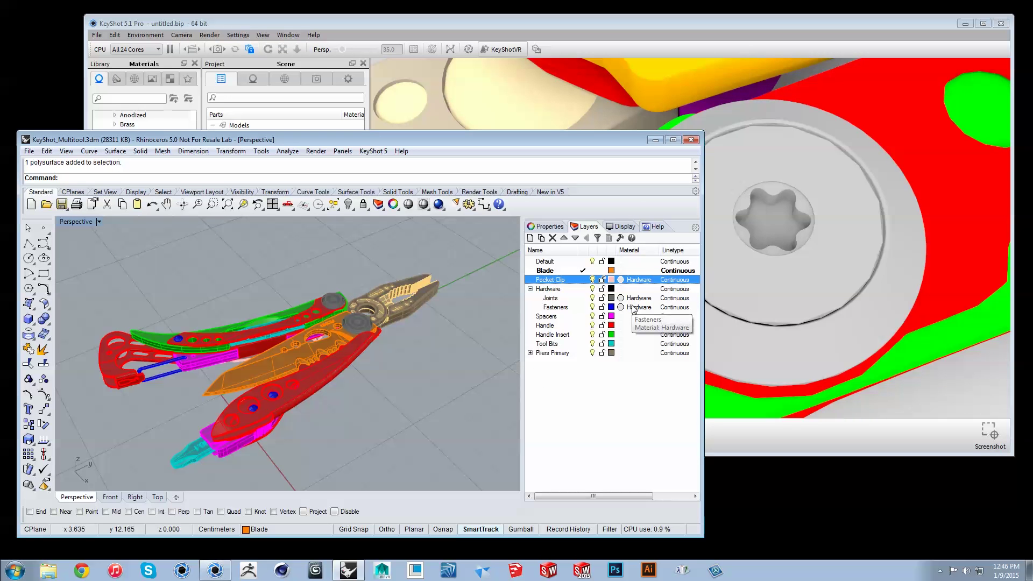
- Reset and orbit KeyShot's camera to frame the whole multitool
{"action": "left_click", "coordinate": [877, 385]}
{"action": "left_click", "coordinate": [251, 48]}
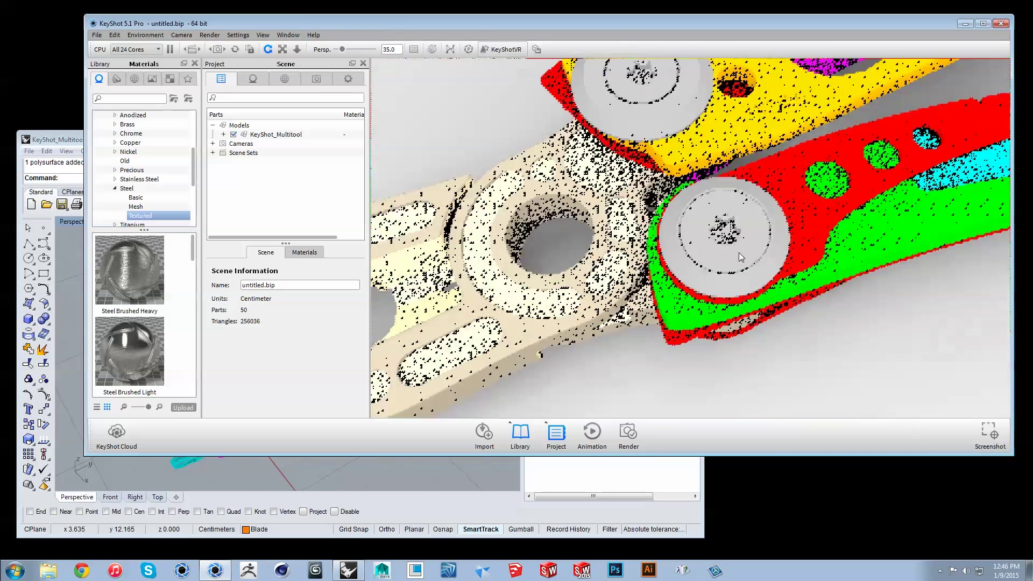
{"action": "left_click_drag", "start_coordinate": [711, 353], "coordinate": [690, 322]}
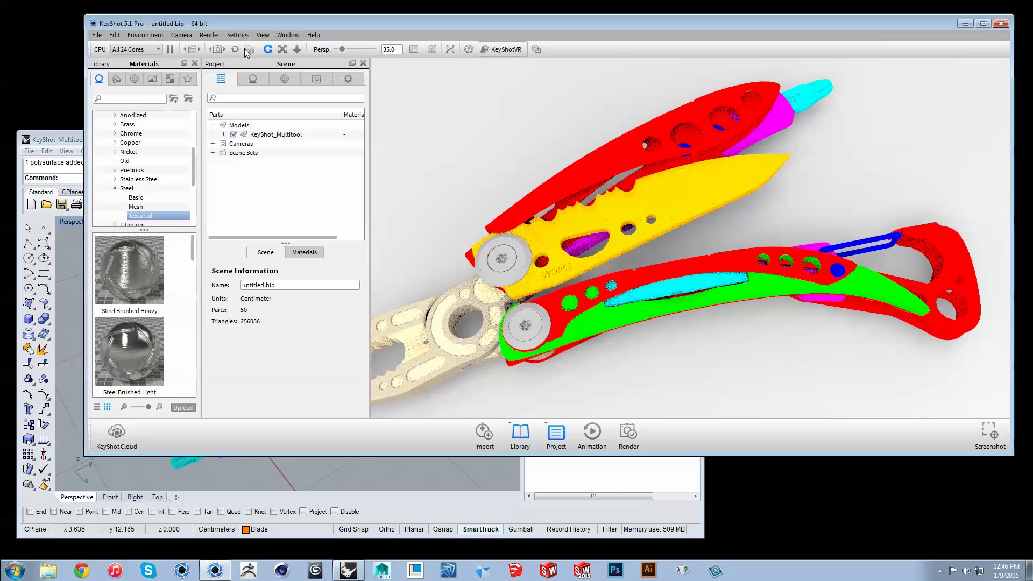
- Select the whole model in Rhino and re-send it to KeyShot with Update
{"action": "left_click", "coordinate": [73, 141]}
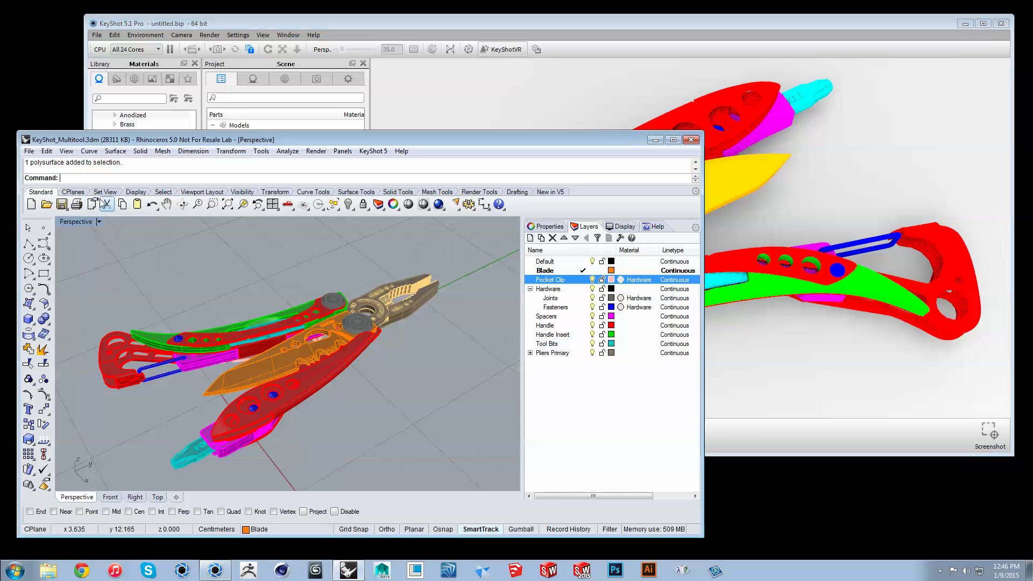
{"action": "left_click_drag", "start_coordinate": [393, 437], "coordinate": [491, 486]}
{"action": "left_click", "coordinate": [363, 153]}
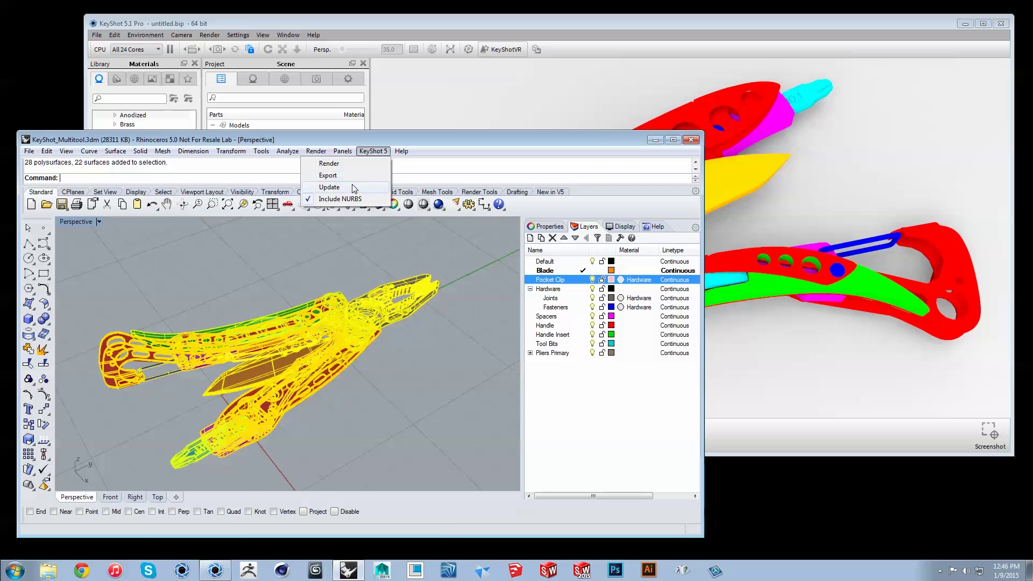
{"action": "left_click", "coordinate": [352, 186]}
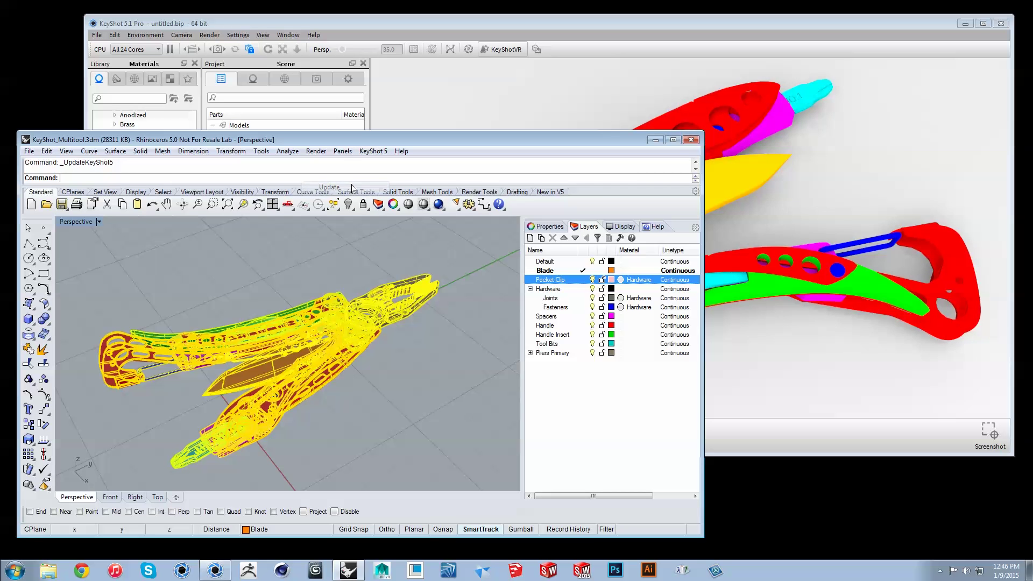
{"action": "left_click", "coordinate": [866, 127]}
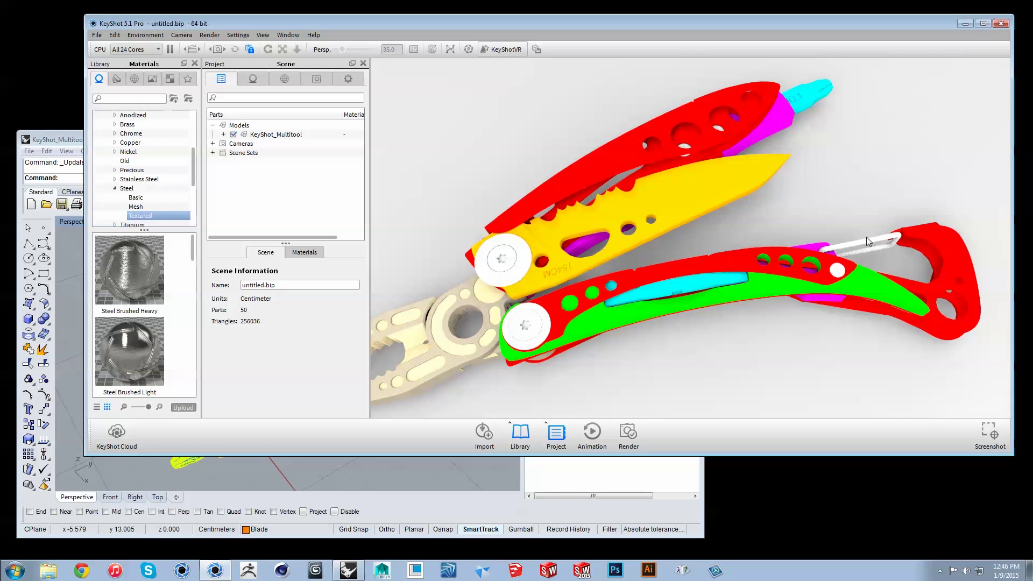
- Select the white joint disc and clip parts, then collapse the Fasteners and Joints branches
{"action": "left_click", "coordinate": [522, 265]}
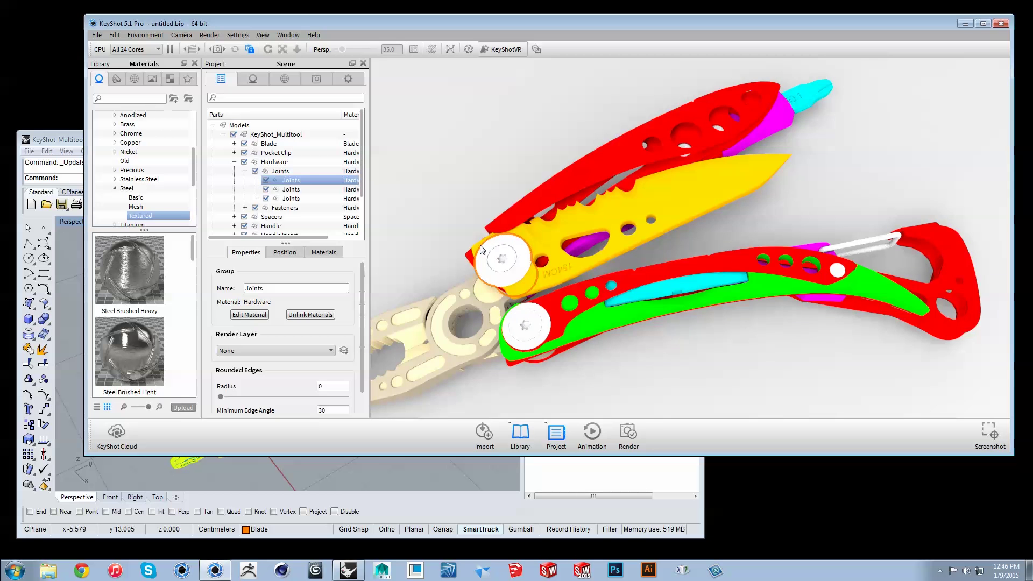
{"action": "left_click", "coordinate": [855, 243]}
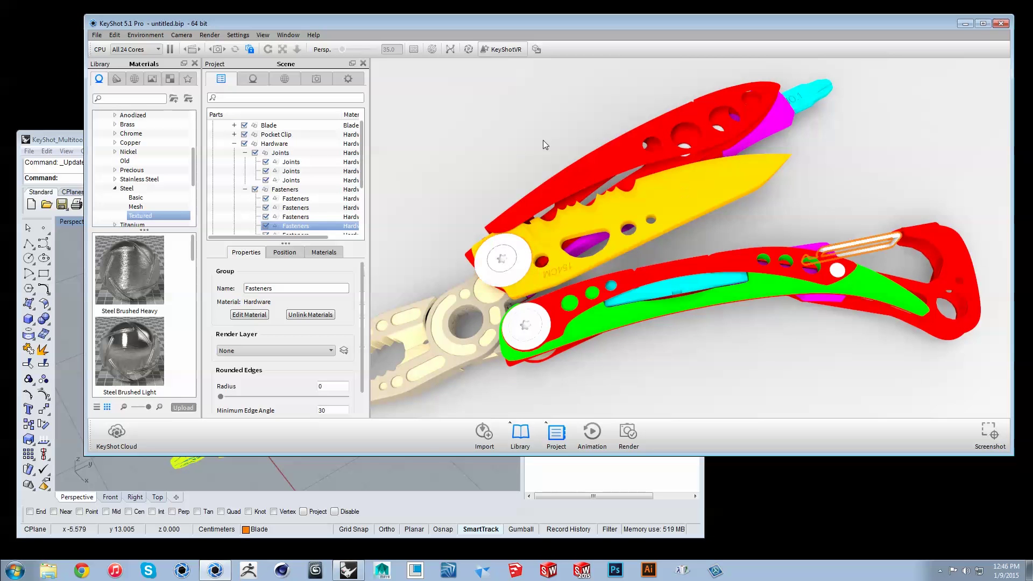
{"action": "left_click", "coordinate": [245, 189]}
{"action": "left_click", "coordinate": [245, 153]}
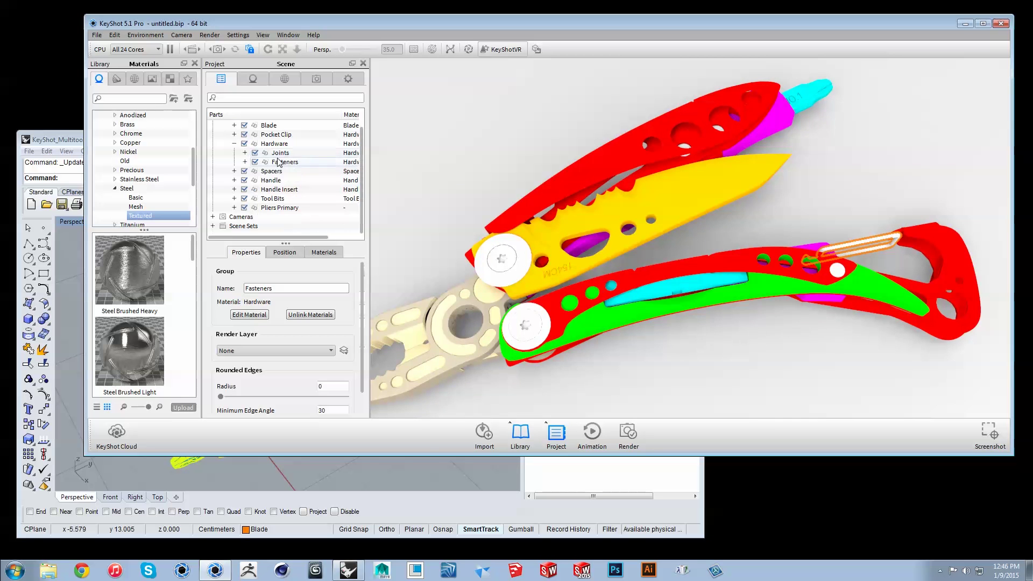
- Select and collapse the Hardware group, select KeyShot_Multitool, then clear the selection
{"action": "left_click", "coordinate": [279, 161]}
{"action": "left_click", "coordinate": [280, 155]}
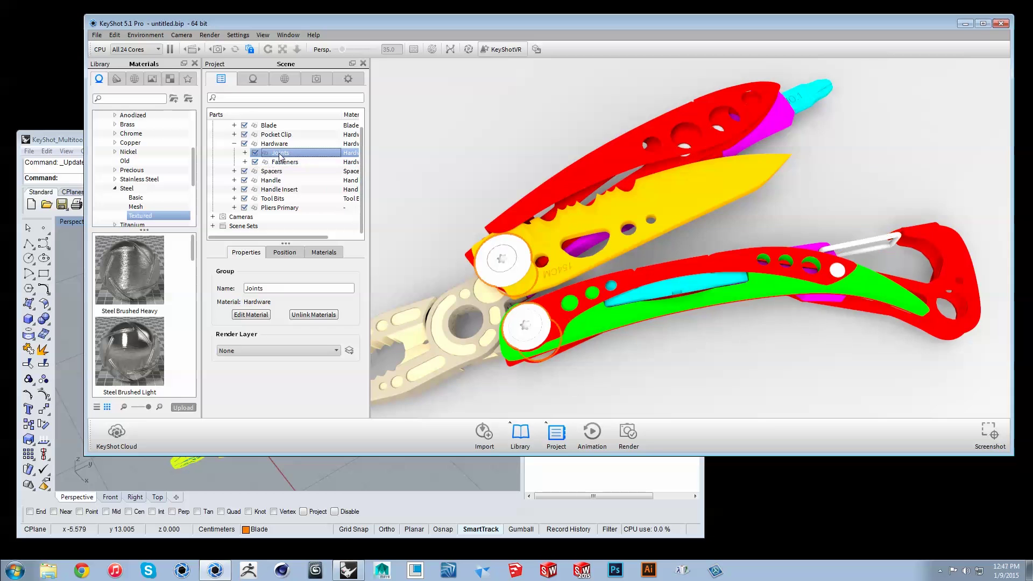
{"action": "left_click", "coordinate": [276, 145]}
{"action": "left_click", "coordinate": [234, 143]}
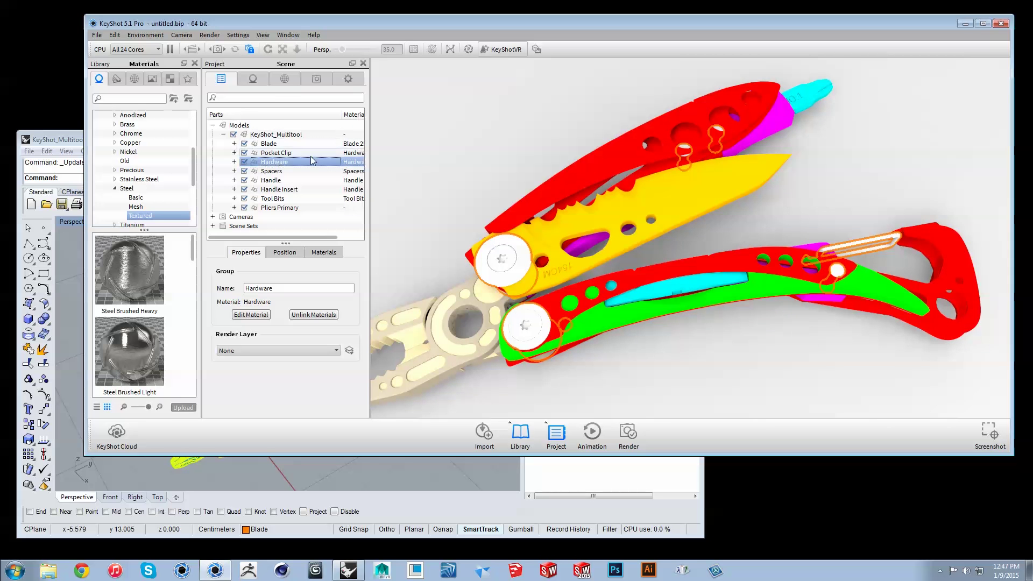
{"action": "left_click", "coordinate": [325, 135]}
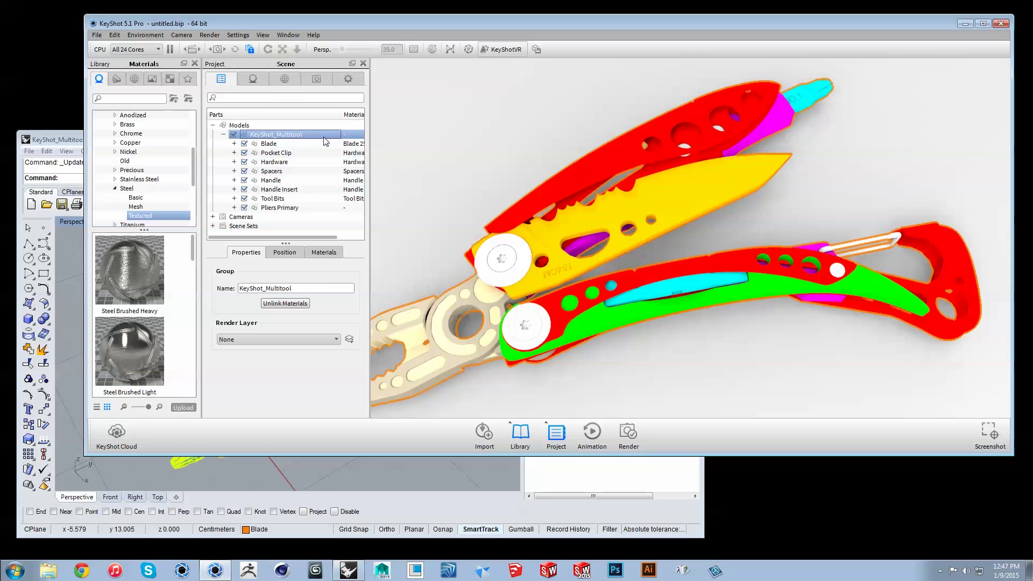
{"action": "left_click", "coordinate": [493, 115]}
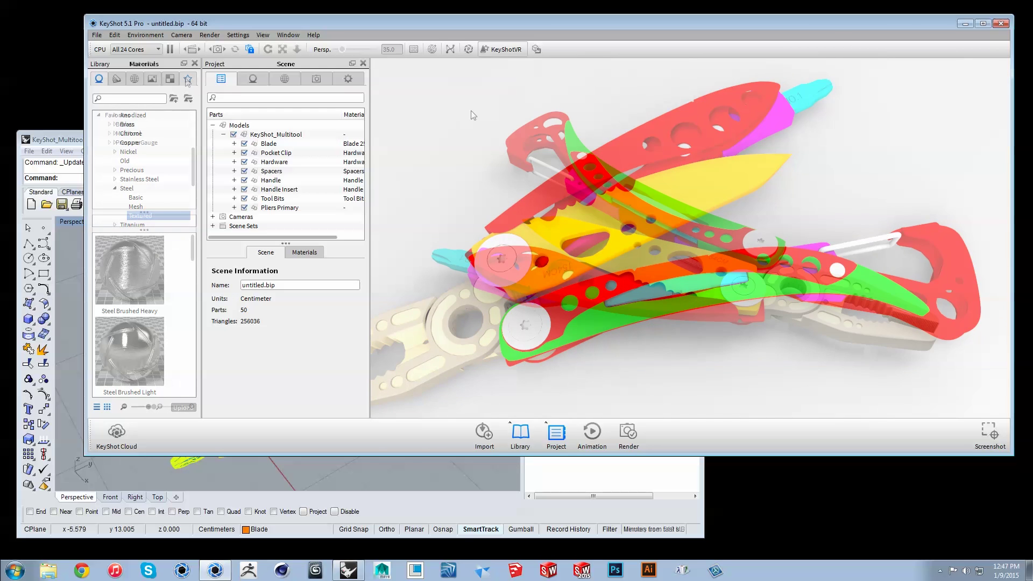
- Drag Anodized Black and steel onto the parts, and apply the Underground_Garage environment
{"action": "left_click", "coordinate": [138, 134]}
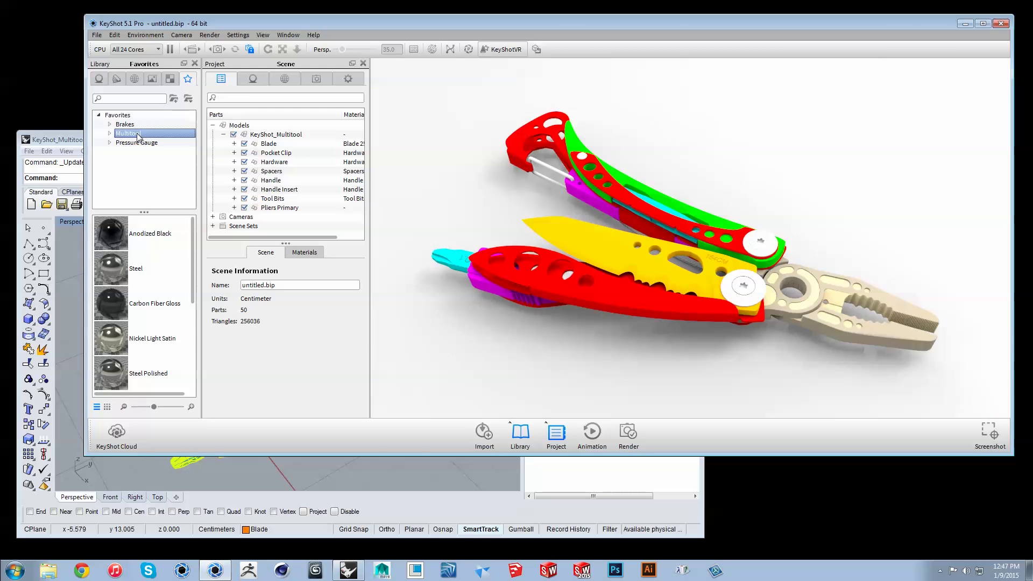
{"action": "left_click_drag", "start_coordinate": [120, 231], "coordinate": [590, 303]}
{"action": "left_click_drag", "start_coordinate": [111, 269], "coordinate": [881, 334]}
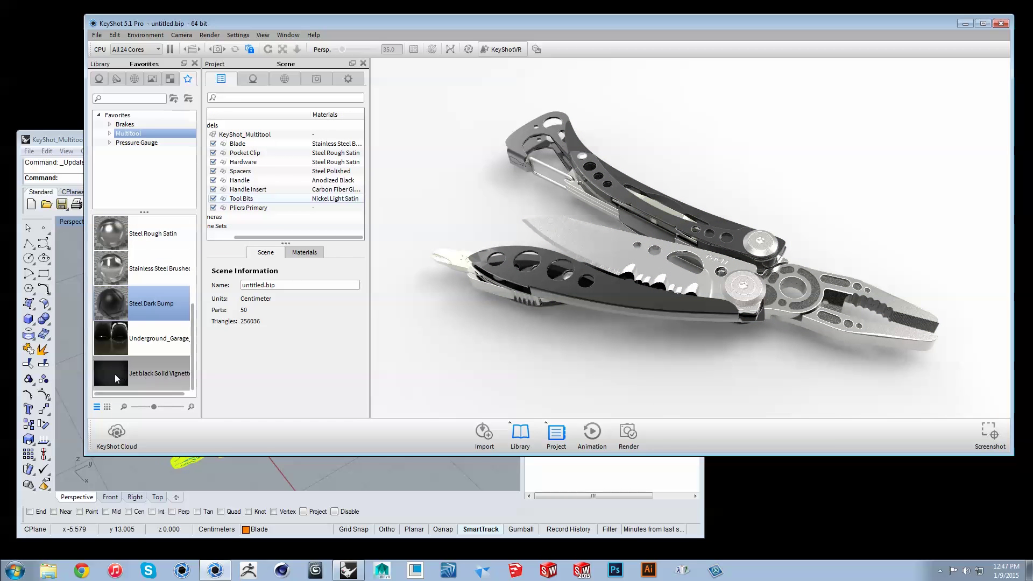
{"action": "left_click_drag", "start_coordinate": [116, 378], "coordinate": [468, 336]}
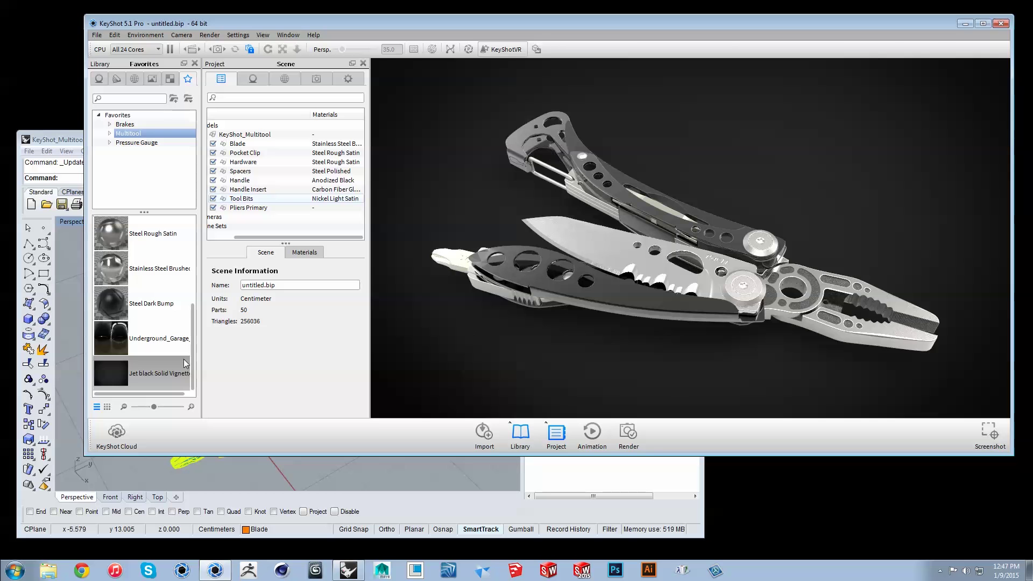
{"action": "left_click_drag", "start_coordinate": [102, 340], "coordinate": [434, 340]}
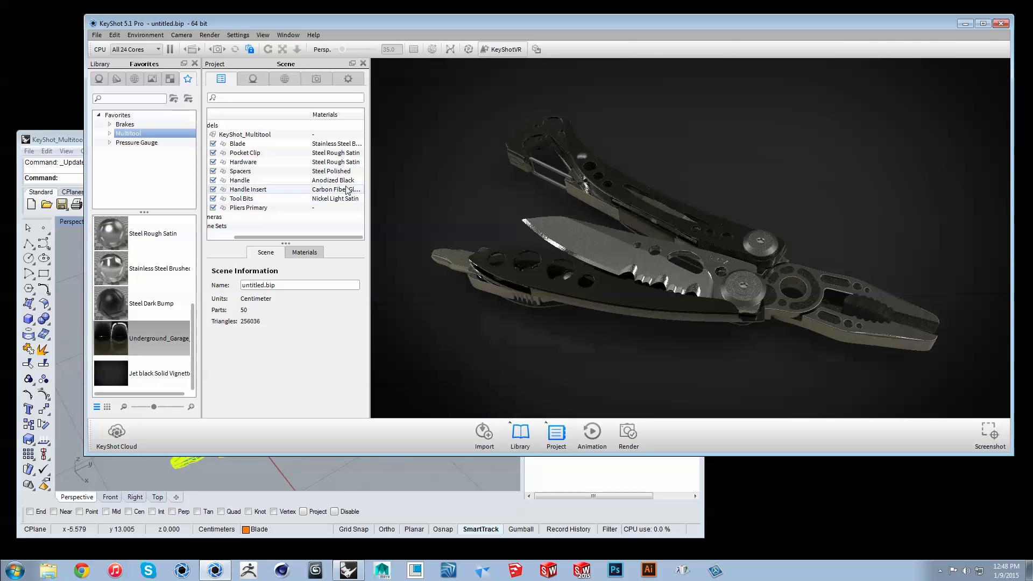
- Set the garage environment brightness to 3
{"action": "left_click", "coordinate": [286, 80]}
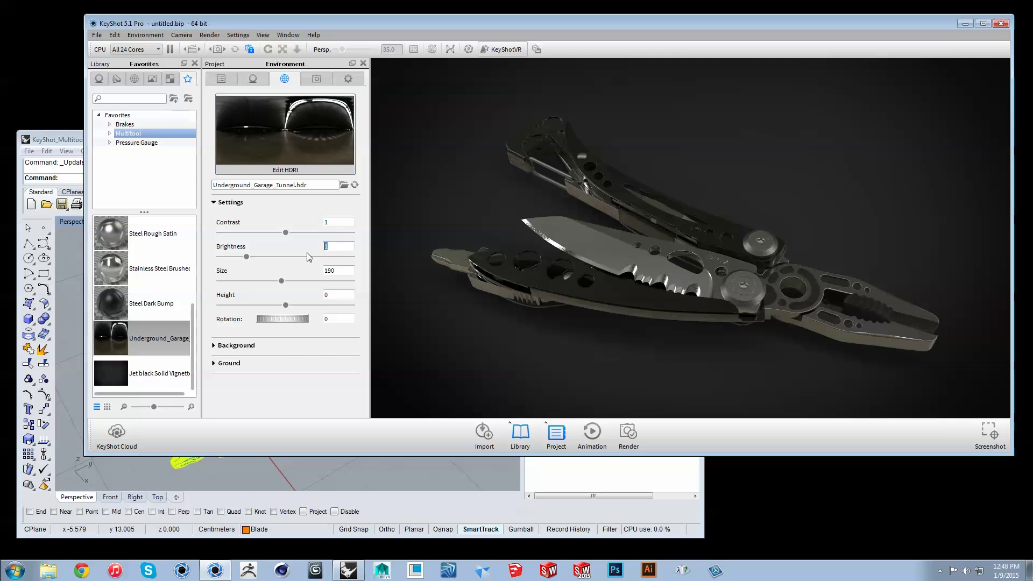
{"action": "type", "text": "3"}
{"action": "key", "text": "Return"}
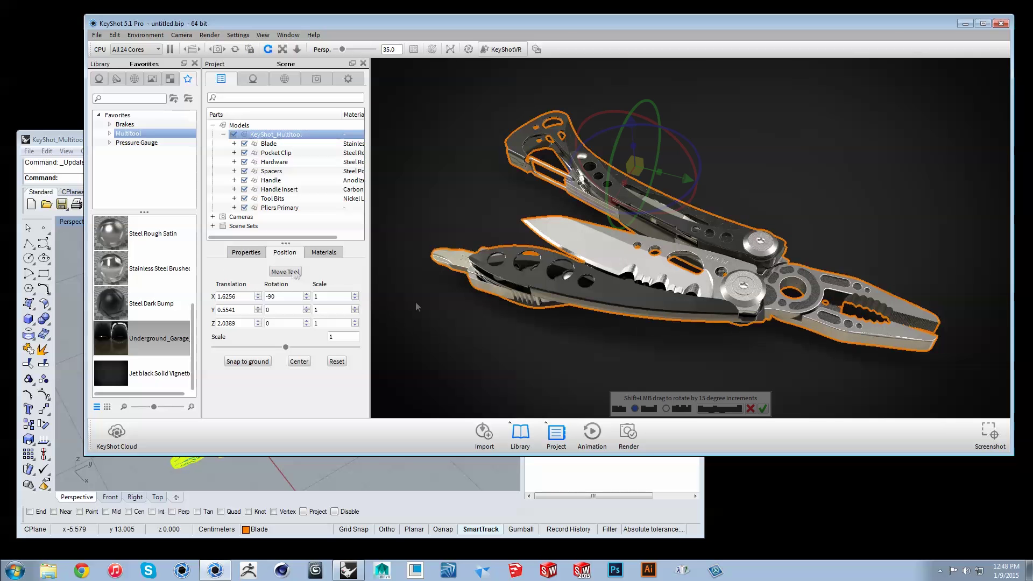
- Rotate the multitool -90 degrees on X, tilt it slightly on Z, and frame it closer
{"action": "left_click_drag", "start_coordinate": [651, 161], "coordinate": [605, 280], "text": "shift"}
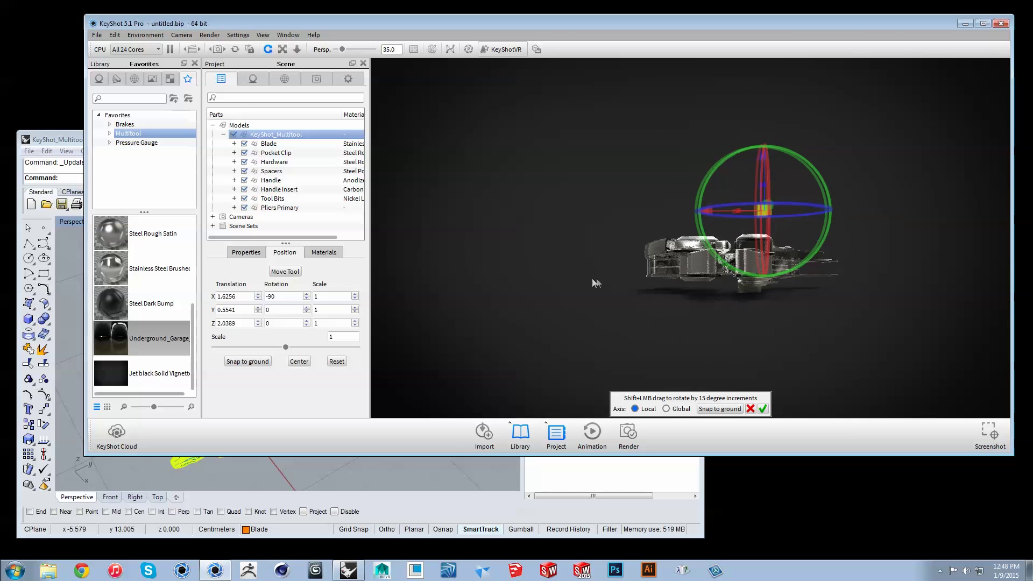
{"action": "left_click_drag", "start_coordinate": [820, 188], "coordinate": [763, 167]}
{"action": "left_click", "coordinate": [762, 409]}
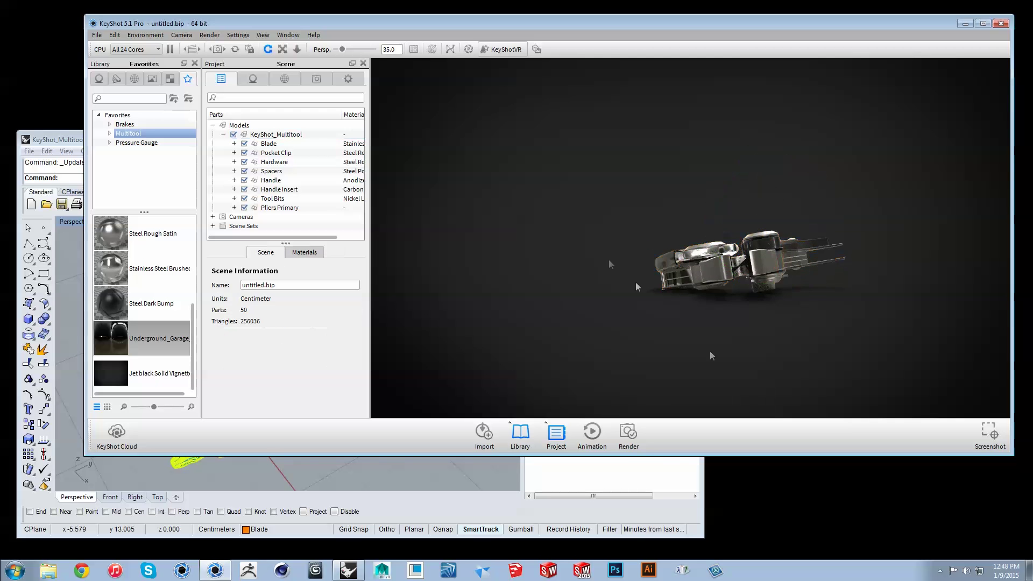
{"action": "scroll", "coordinate": [709, 351], "scroll_direction": "up", "scroll_amount": 5}
{"action": "left_click_drag", "start_coordinate": [709, 350], "coordinate": [799, 332]}
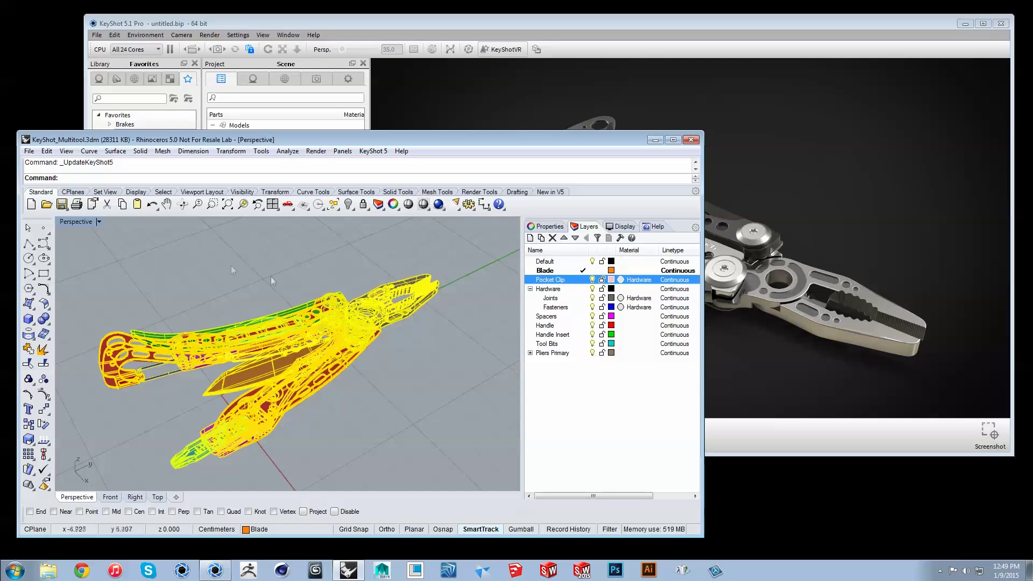
{"action": "left_click_drag", "start_coordinate": [43, 319], "coordinate": [75, 326]}
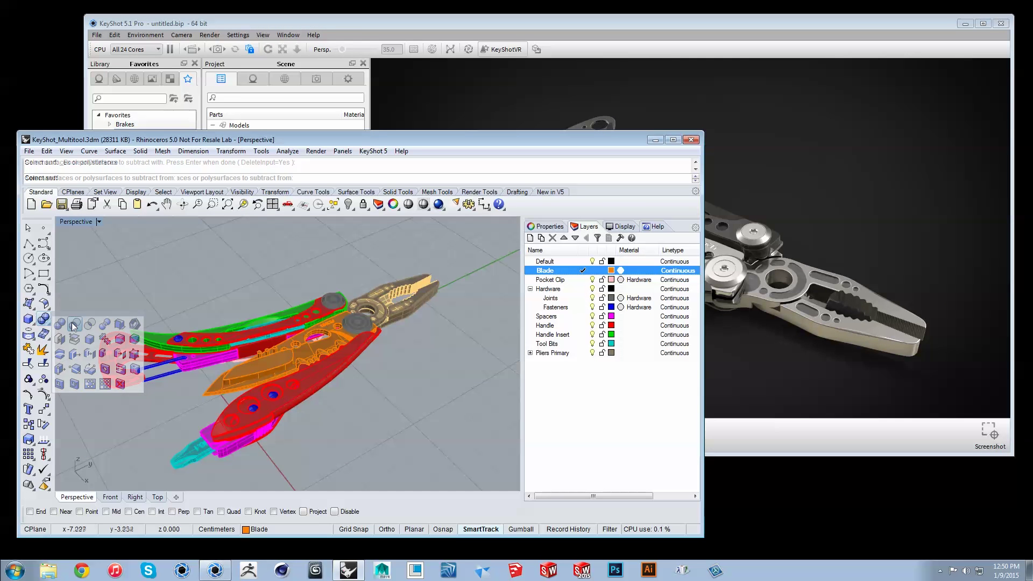
- Boolean-subtract the cutter shape from the blade
{"action": "left_click", "coordinate": [309, 349]}
{"action": "key", "text": "Return"}
{"action": "left_click", "coordinate": [280, 359]}
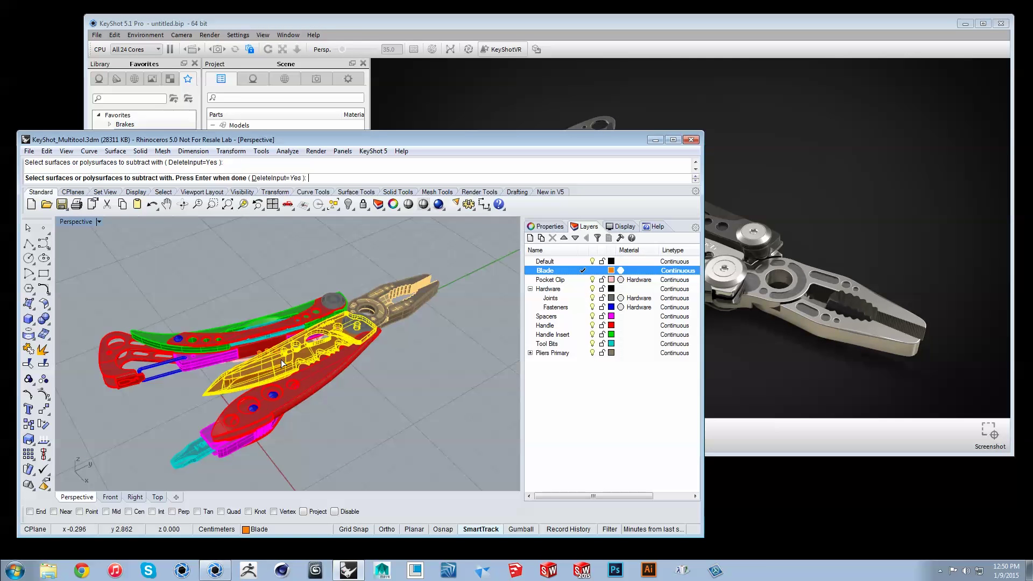
{"action": "key", "text": "Return"}
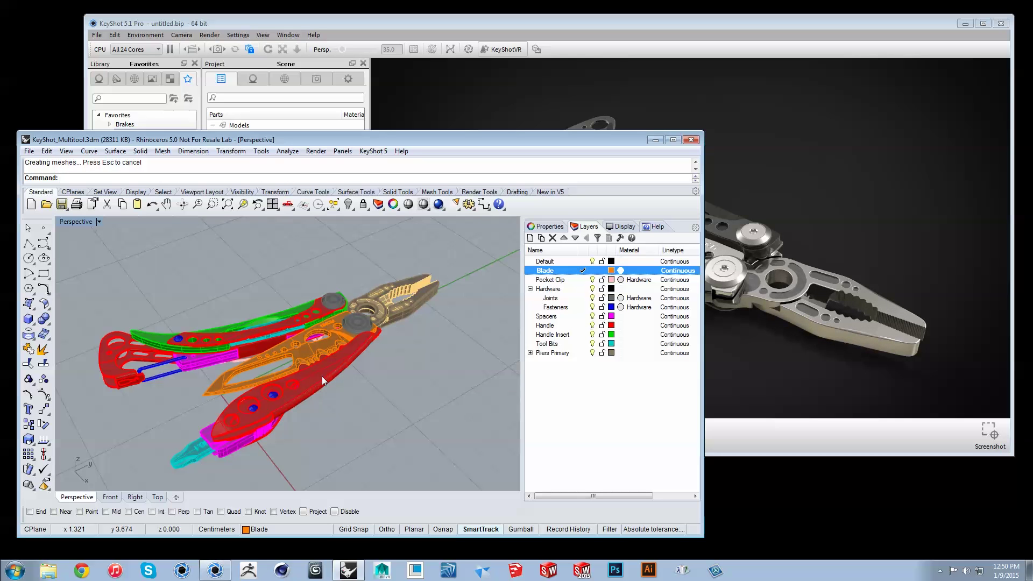
- Send the reshaped blade to KeyShot with KeyShot 5 > Update
{"action": "left_click", "coordinate": [302, 352]}
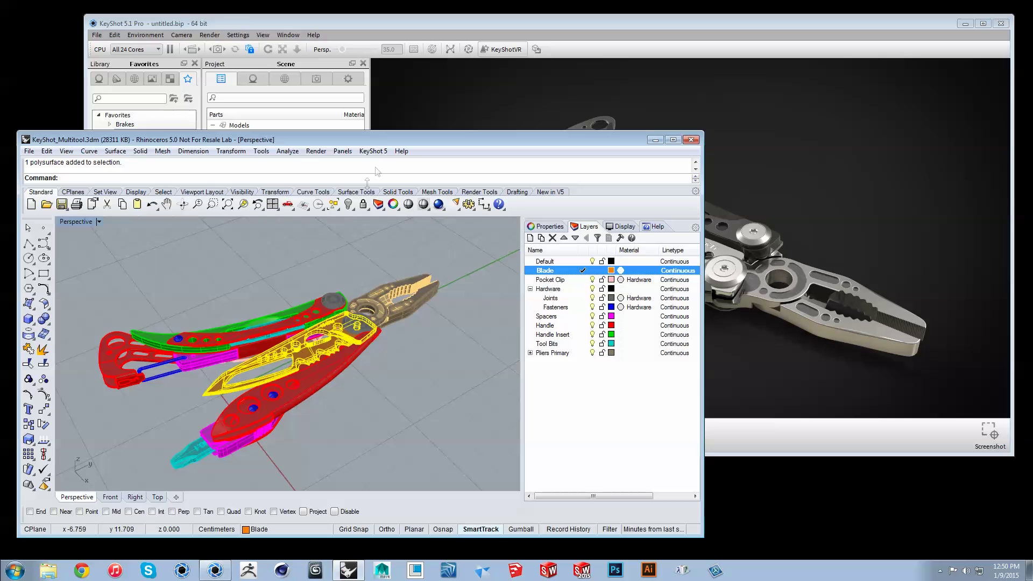
{"action": "left_click", "coordinate": [372, 151]}
{"action": "left_click", "coordinate": [365, 190]}
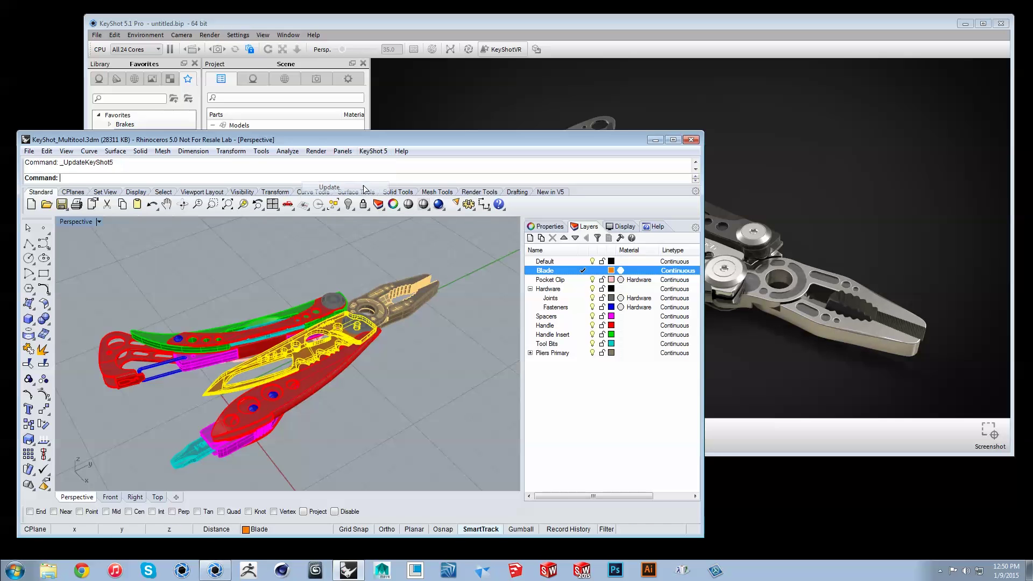
- Check the cut-out blade render in KeyShot, select KeyShot_Multitool, then return to Rhino
{"action": "left_click", "coordinate": [718, 28]}
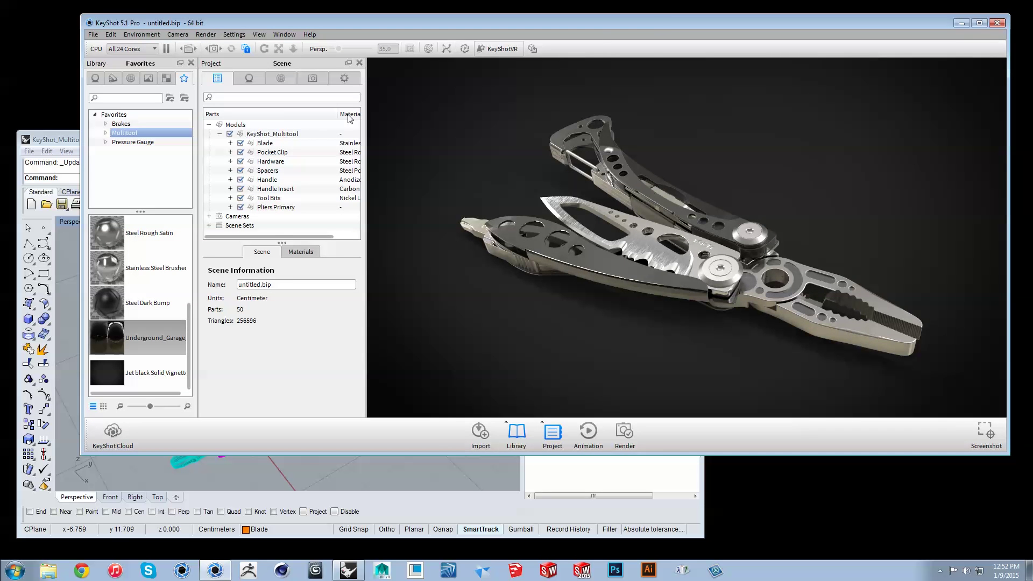
{"action": "left_click", "coordinate": [266, 135]}
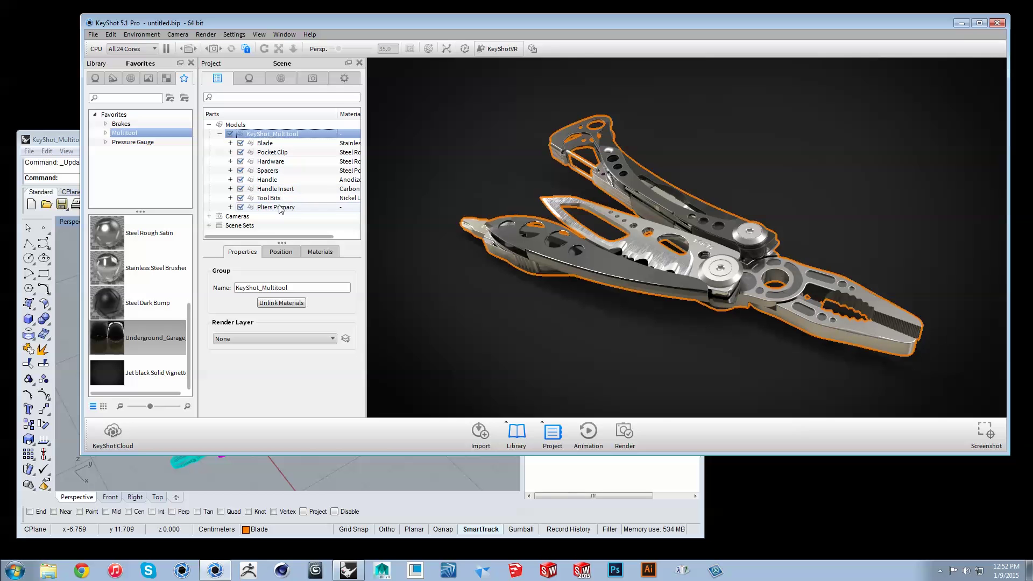
{"action": "left_click", "coordinate": [63, 141]}
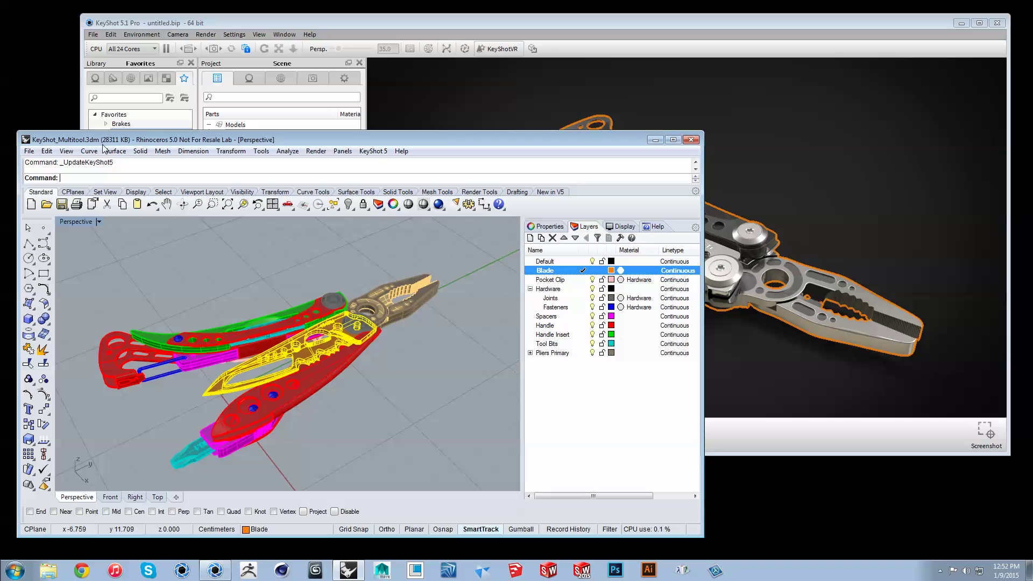
- Export the model from Rhino as the KeyShot file Multitool.bip
{"action": "left_click", "coordinate": [222, 243]}
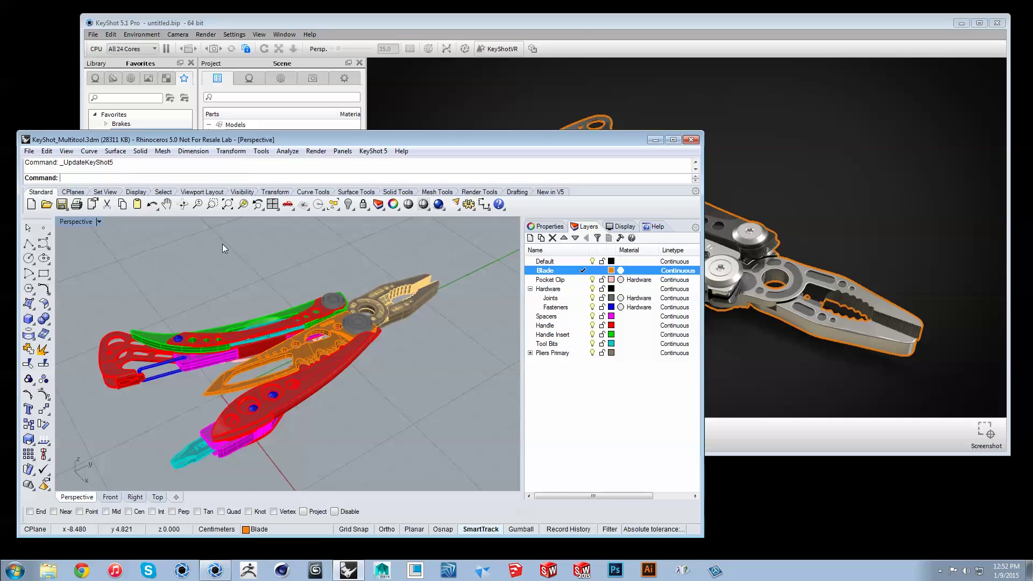
{"action": "left_click", "coordinate": [372, 152]}
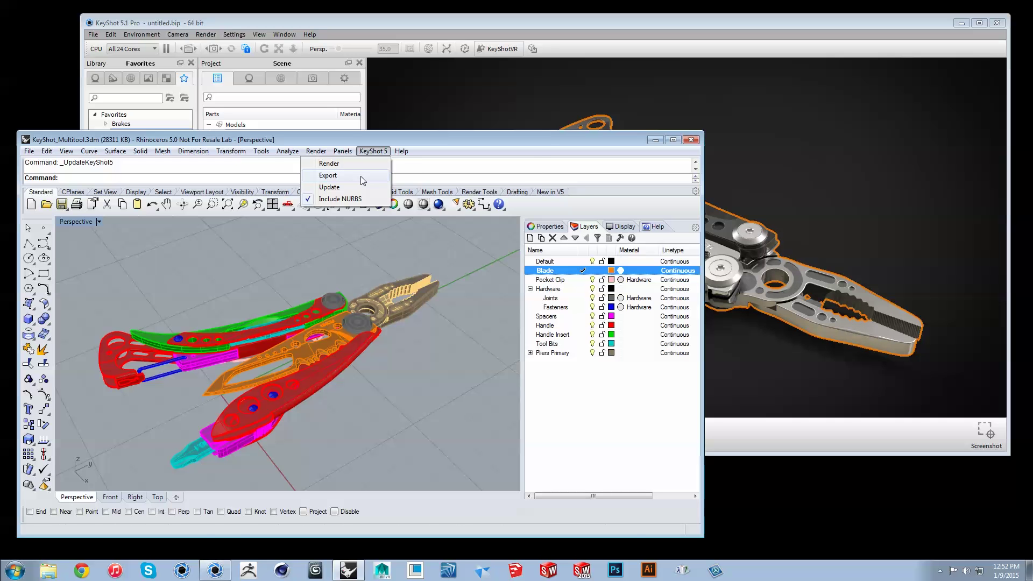
{"action": "left_click", "coordinate": [360, 176]}
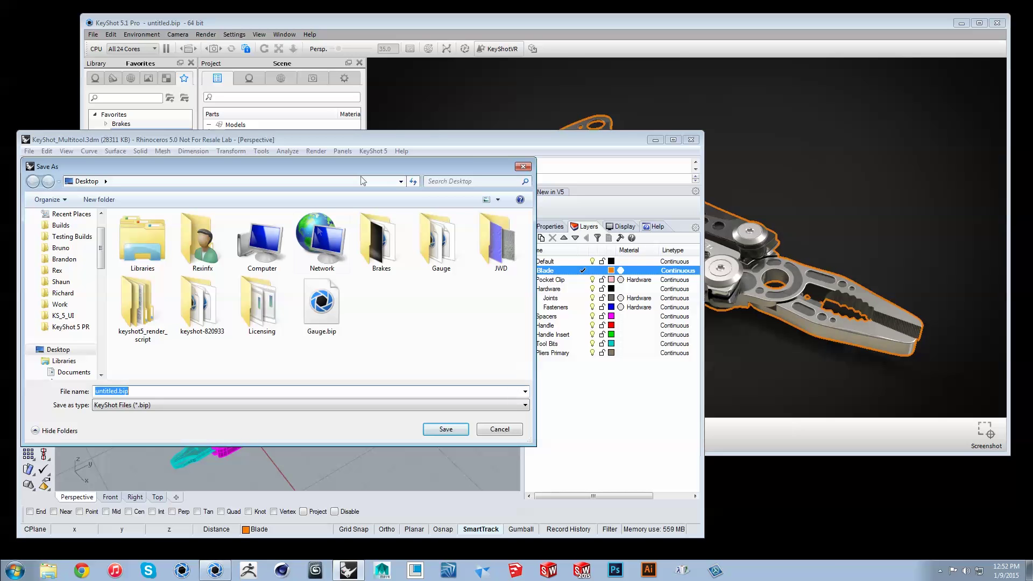
{"action": "type", "text": "Multitool"}
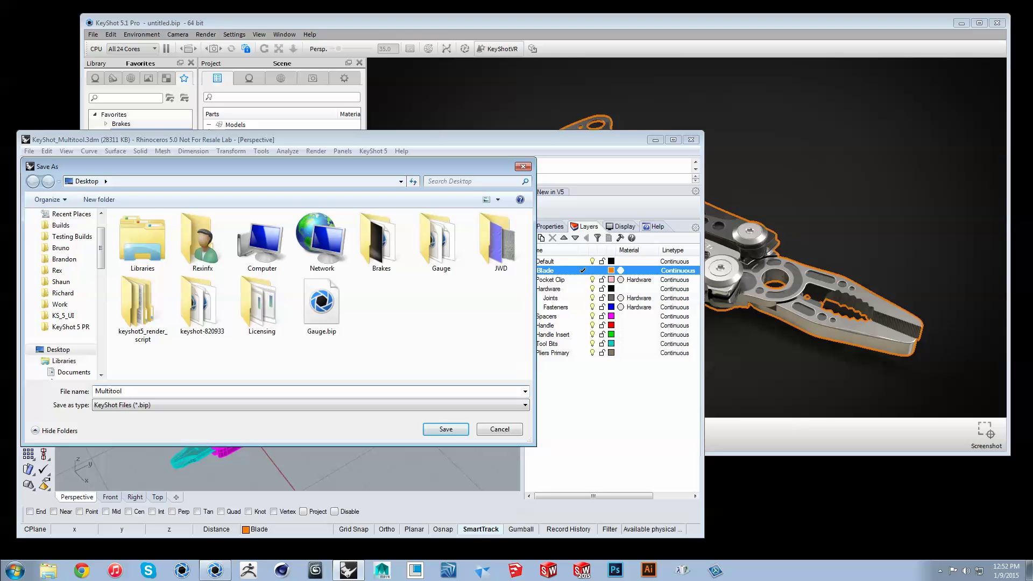
{"action": "key", "text": "Return"}
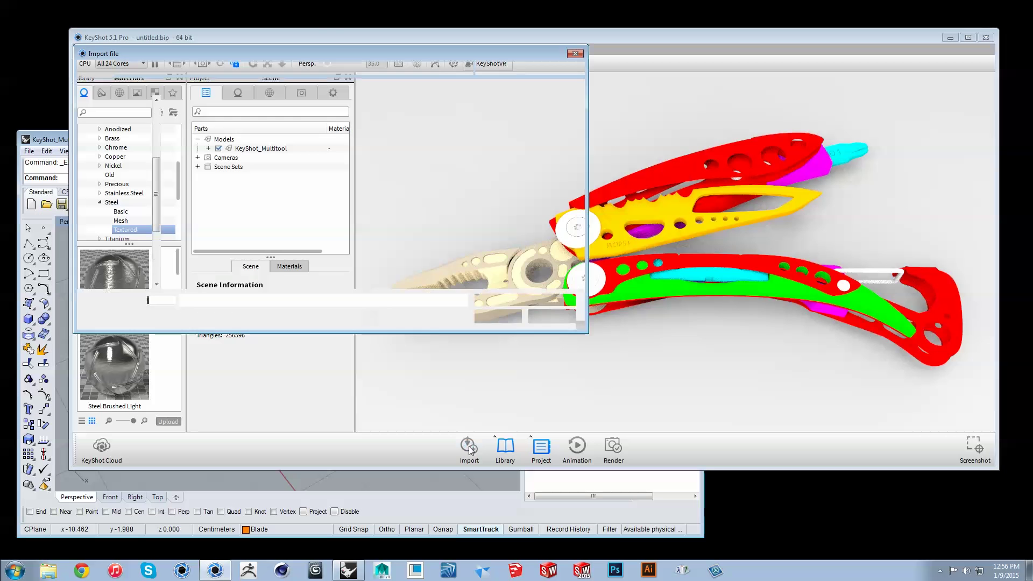
- Open Multitool.bip for import and set the import mode to Add to Scene
{"action": "left_click", "coordinate": [211, 118]}
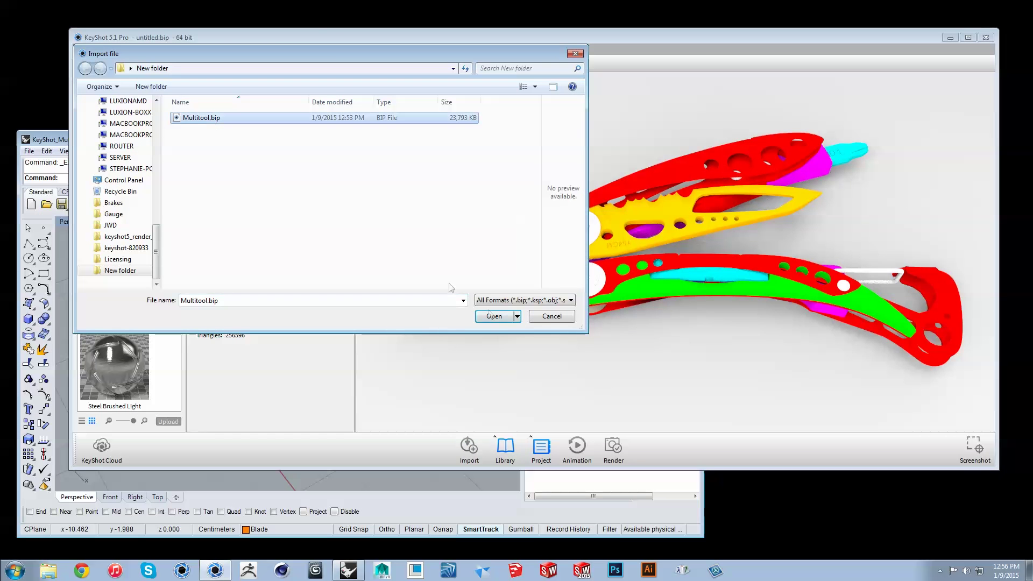
{"action": "left_click", "coordinate": [495, 317]}
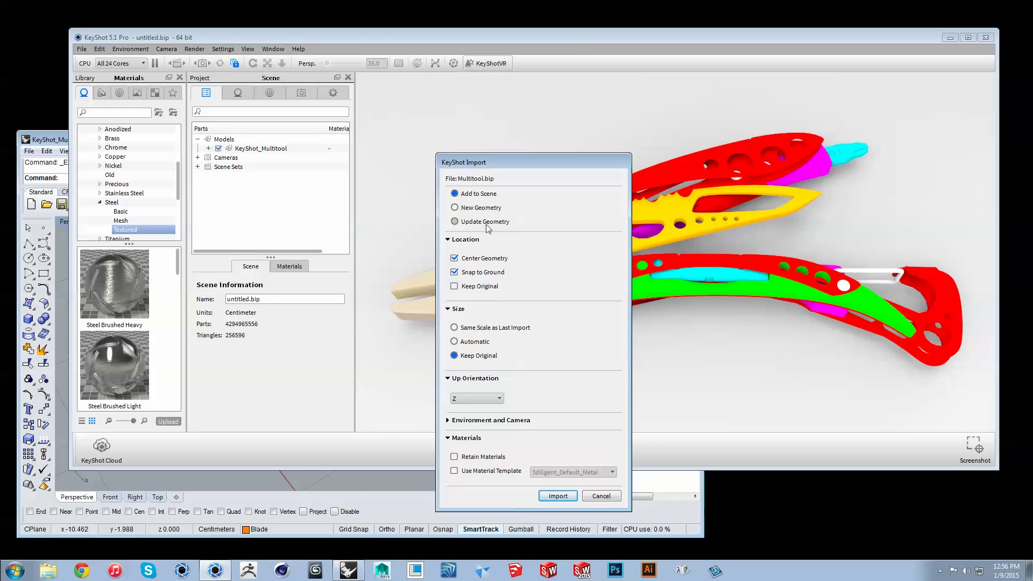
{"action": "left_click", "coordinate": [486, 222]}
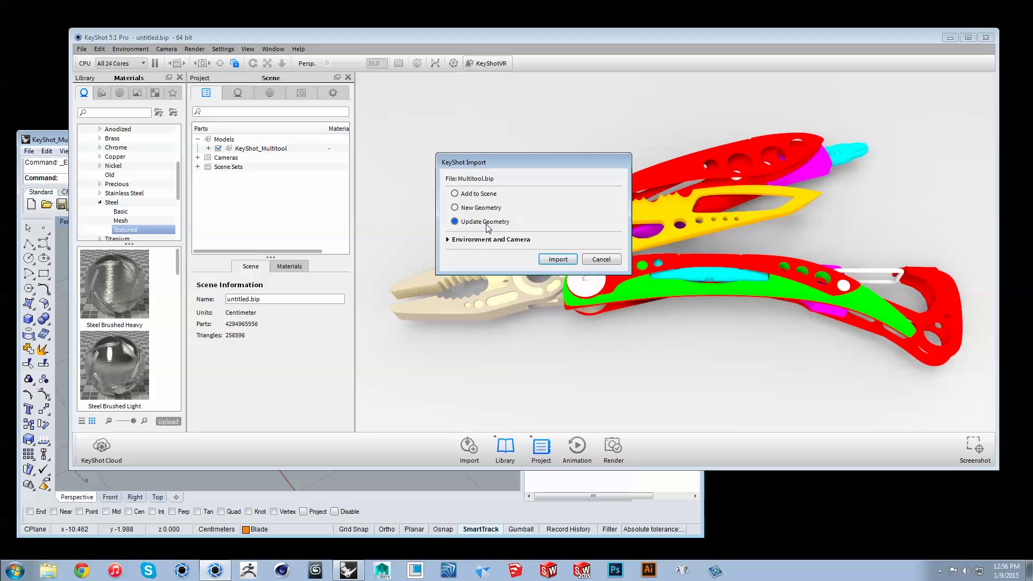
{"action": "left_click", "coordinate": [486, 195]}
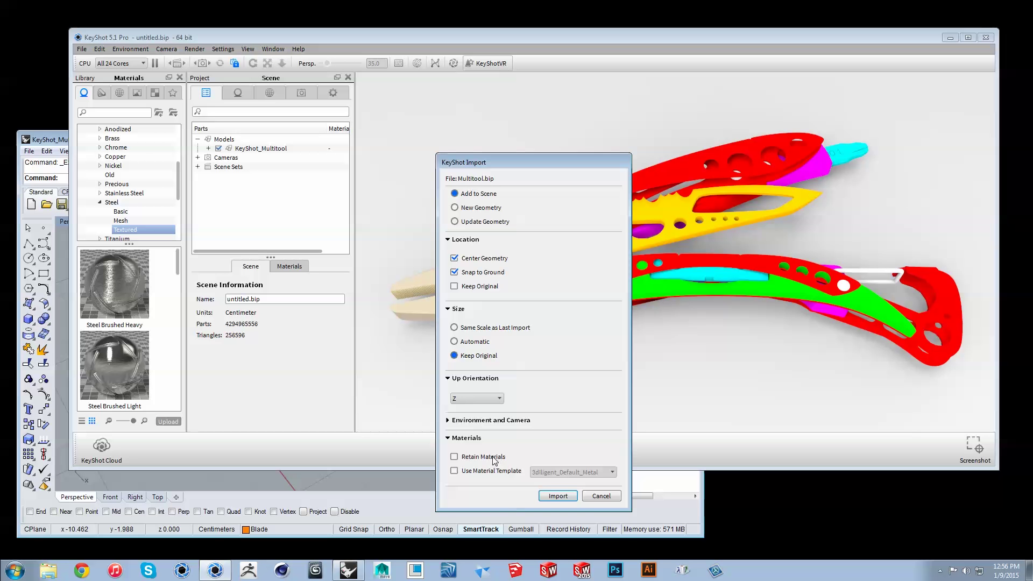
- Import Multitool.bip into the current KeyShot scene
{"action": "left_click", "coordinate": [550, 496]}
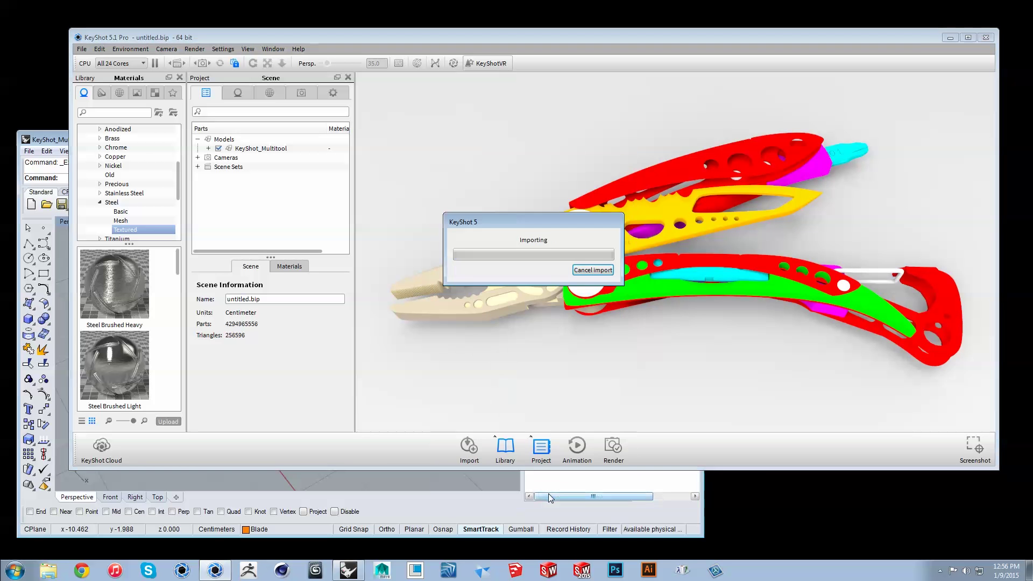